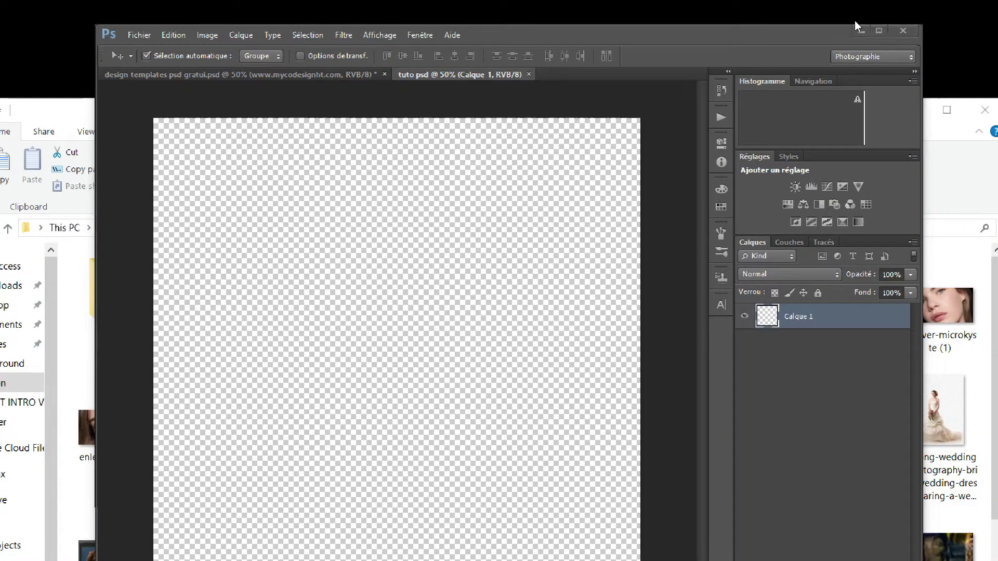
# - Drag The_path forest photo from File Explorer onto the tuto psd canvas
pyautogui.click(859, 29)
pyautogui.moveTo(664, 504); pyautogui.dragTo(497, 540)
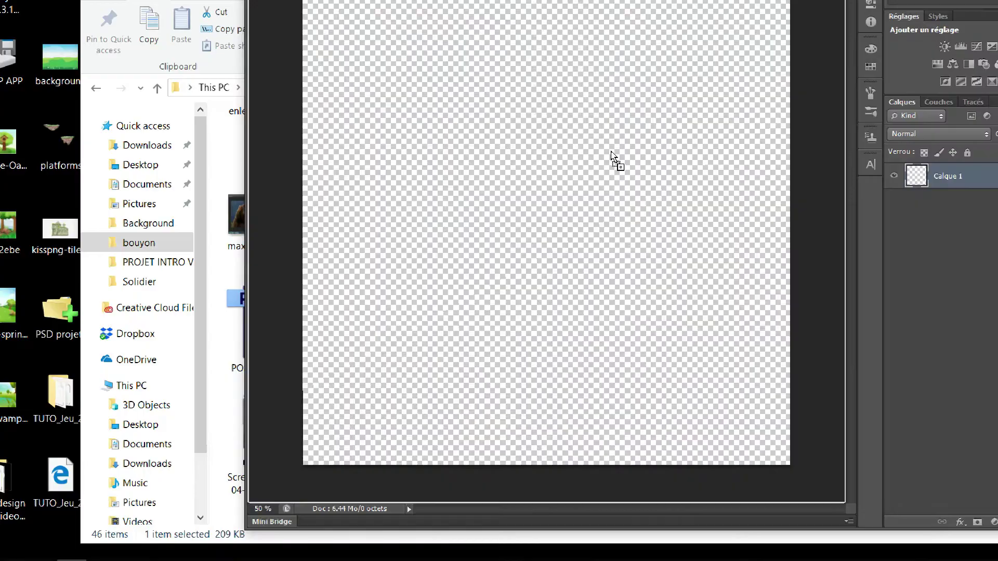
pyautogui.moveTo(138, 548); pyautogui.dragTo(613, 161)
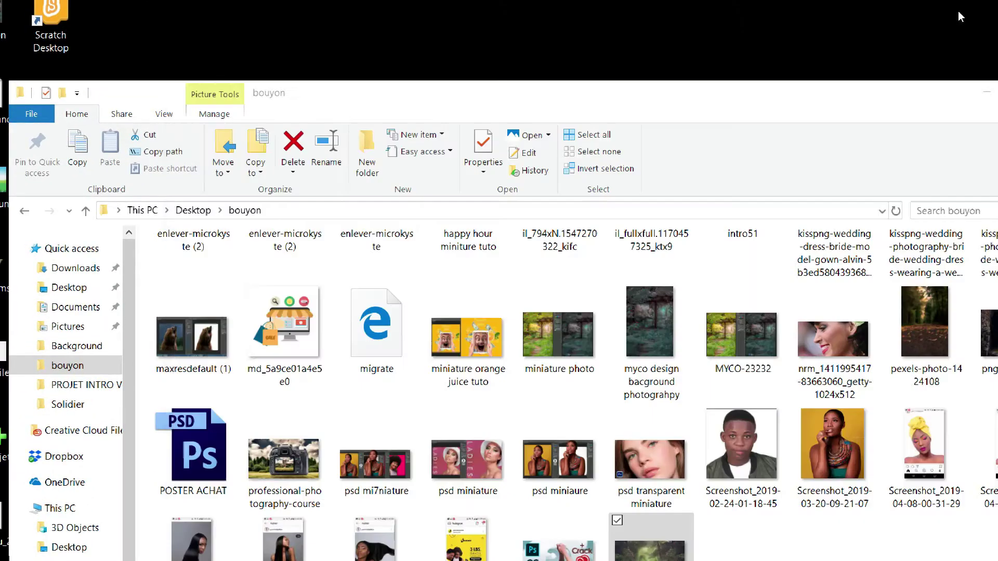
pyautogui.click(958, 11)
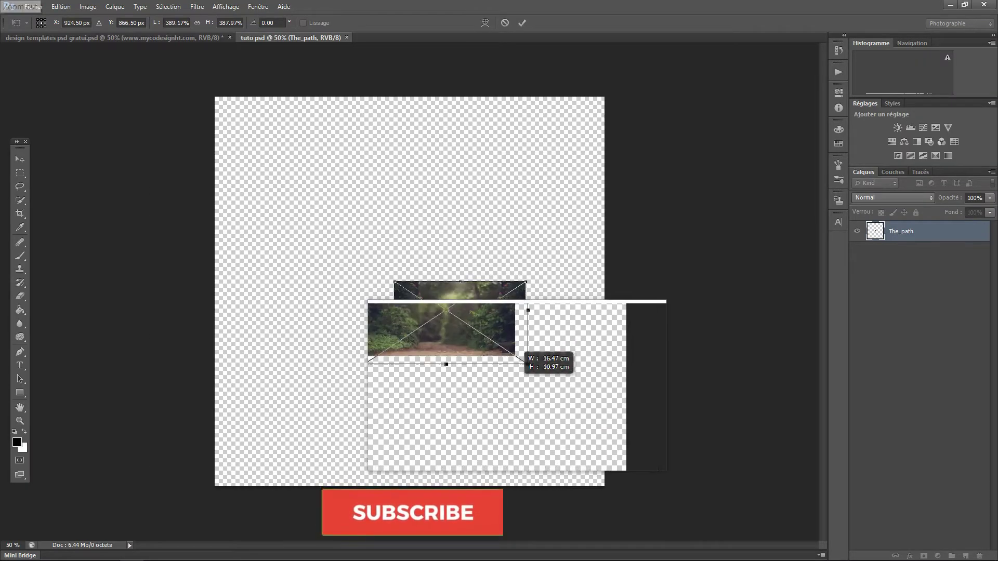
# - Scale and align The_path photo to cover the lower canvas, then commit it
pyautogui.moveTo(427, 303); pyautogui.dragTo(698, 485)
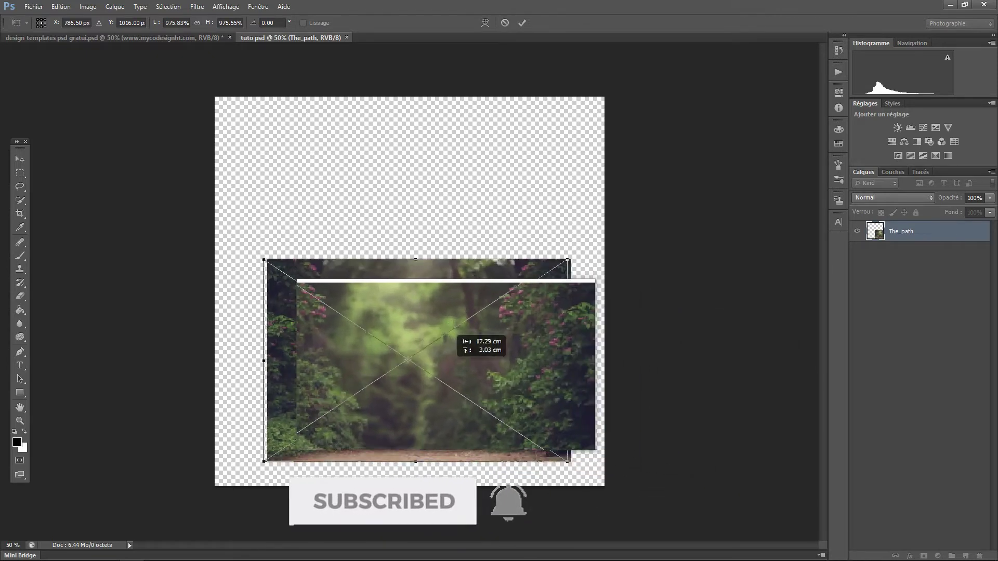
pyautogui.moveTo(572, 333); pyautogui.dragTo(440, 309)
pyautogui.moveTo(566, 462); pyautogui.dragTo(669, 513)
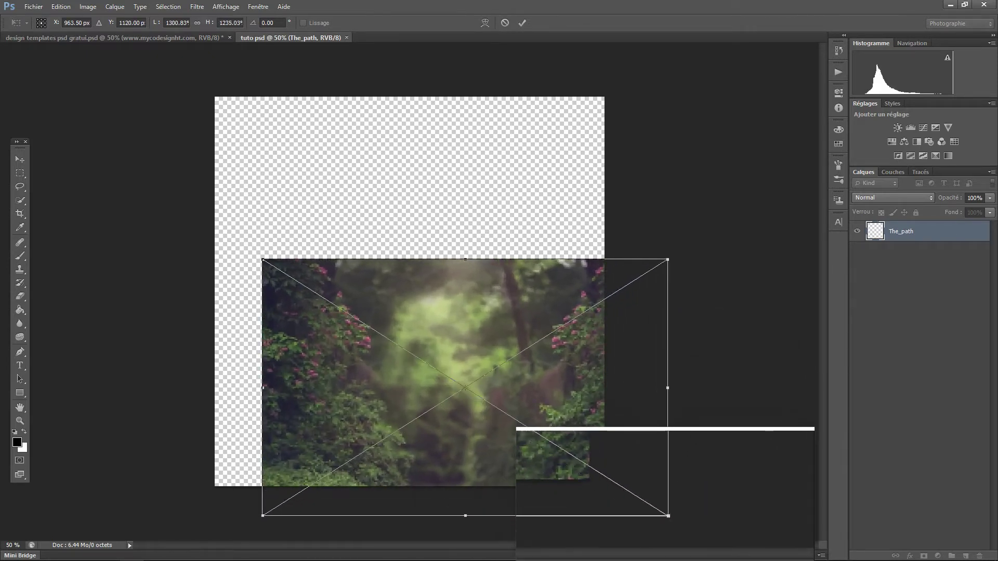
pyautogui.moveTo(509, 373); pyautogui.dragTo(448, 345)
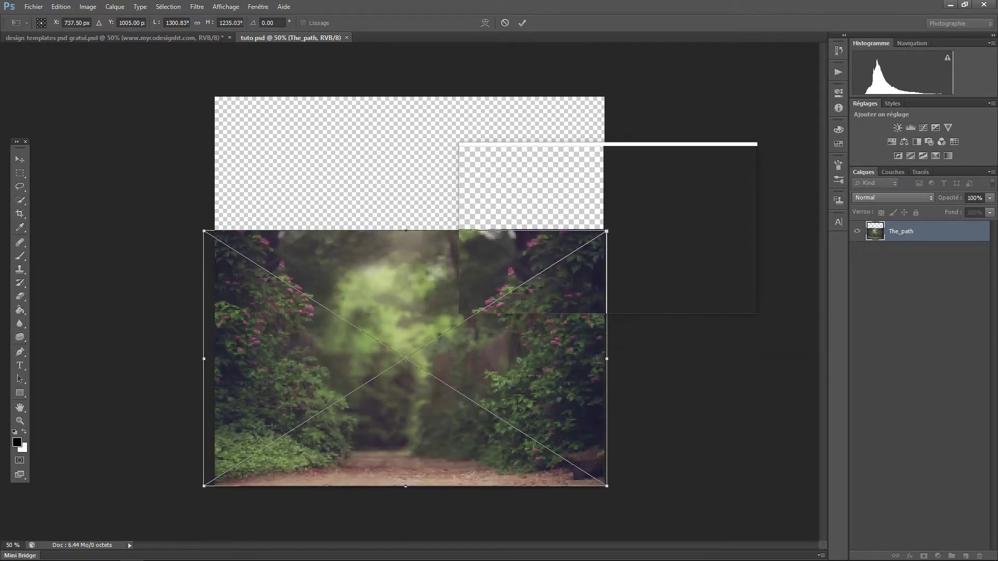
pyautogui.moveTo(520, 274); pyautogui.dragTo(530, 275)
pyautogui.press('Return')
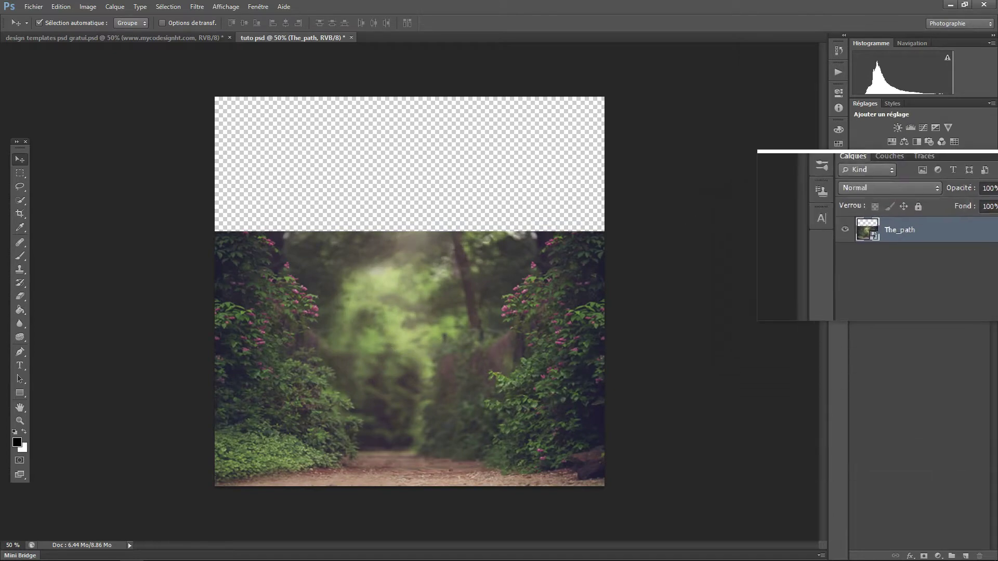
# - Duplicate The_path layer as The_path copie and shift the copy up over the empty top
pyautogui.rightClick(914, 231)
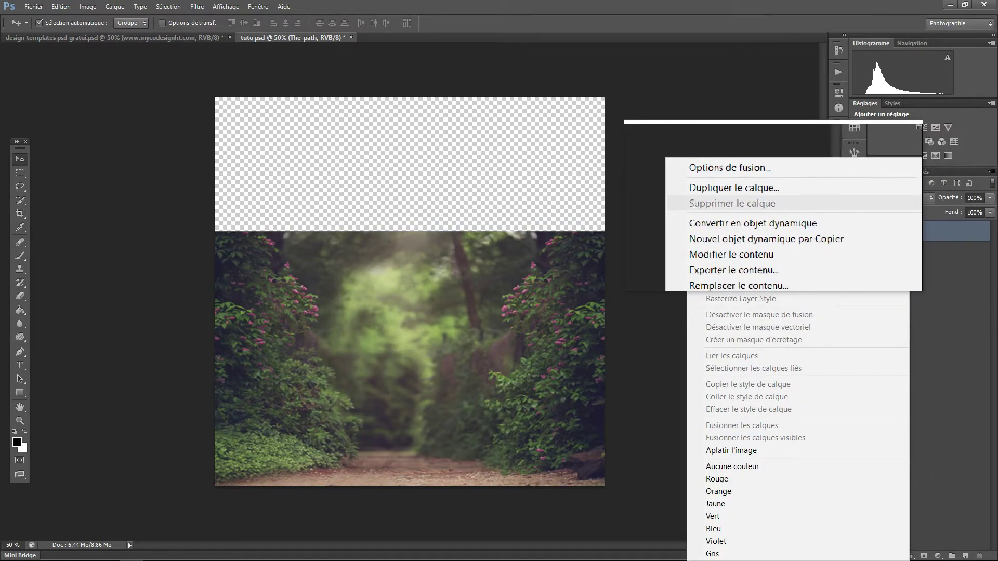
pyautogui.click(733, 204)
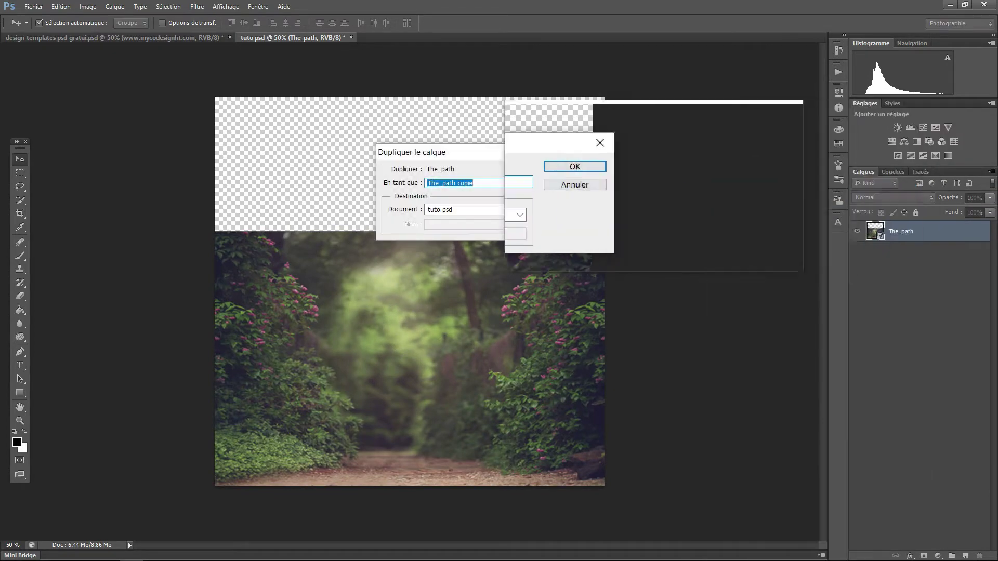
pyautogui.press('Return')
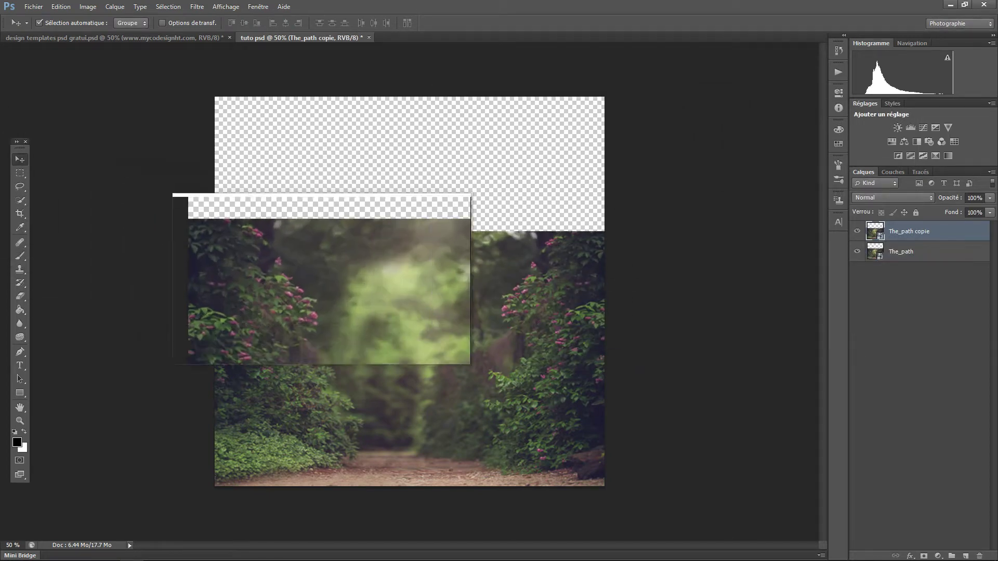
pyautogui.moveTo(359, 291); pyautogui.dragTo(359, 150)
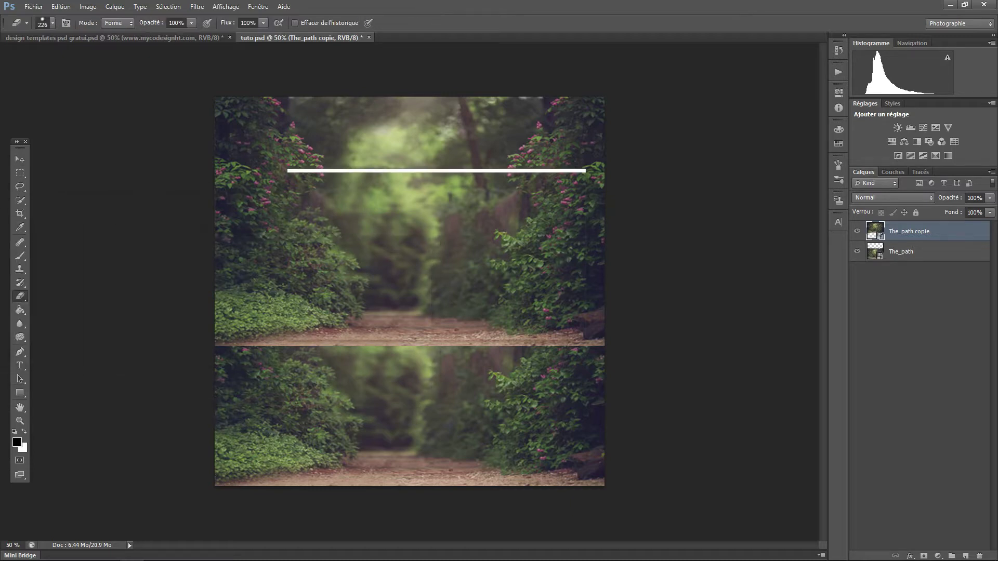
# - Set a large 0% hardness eraser, rasterize The_path copie, and erase its bottom edge
pyautogui.rightClick(439, 193)
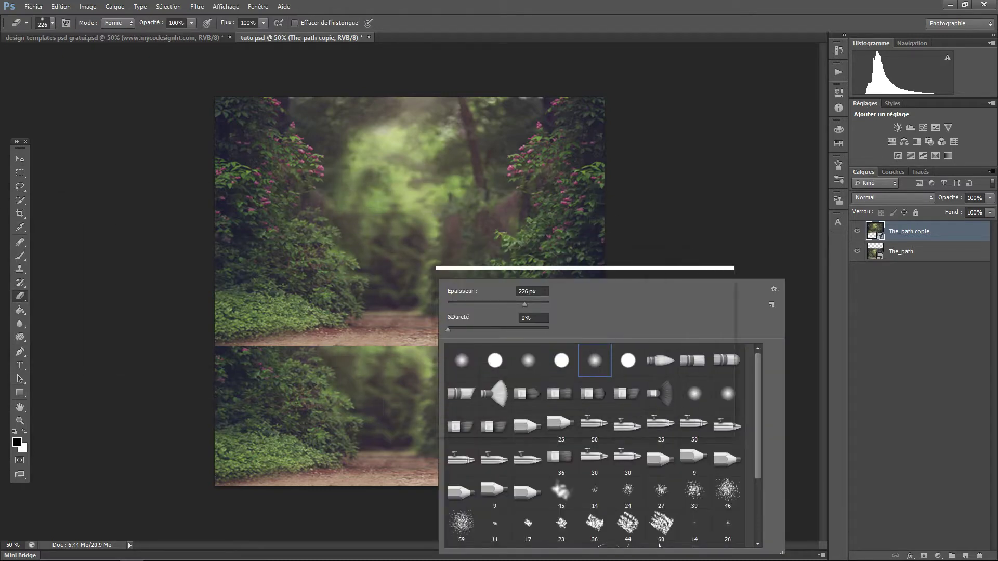
pyautogui.press('Return')
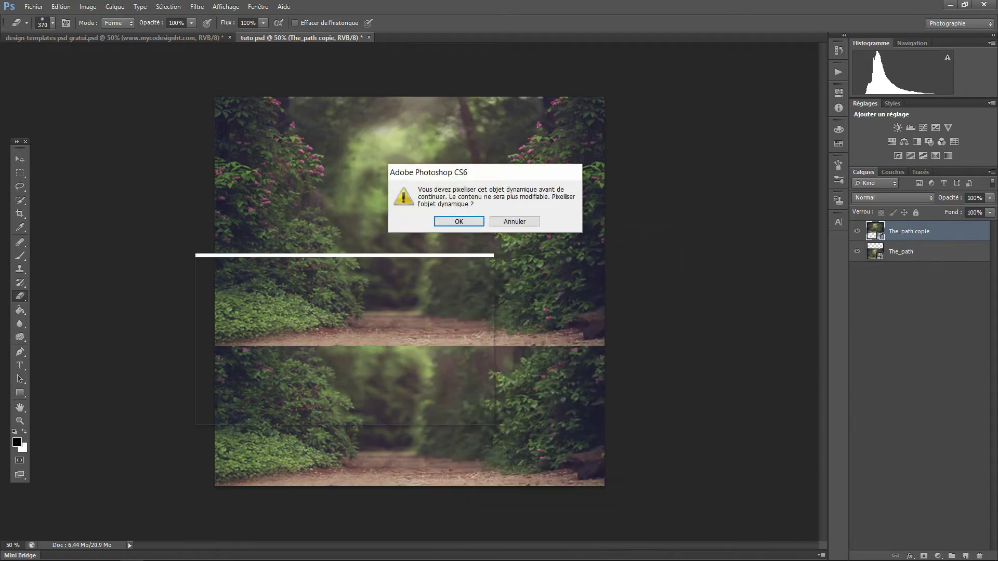
pyautogui.press('Return')
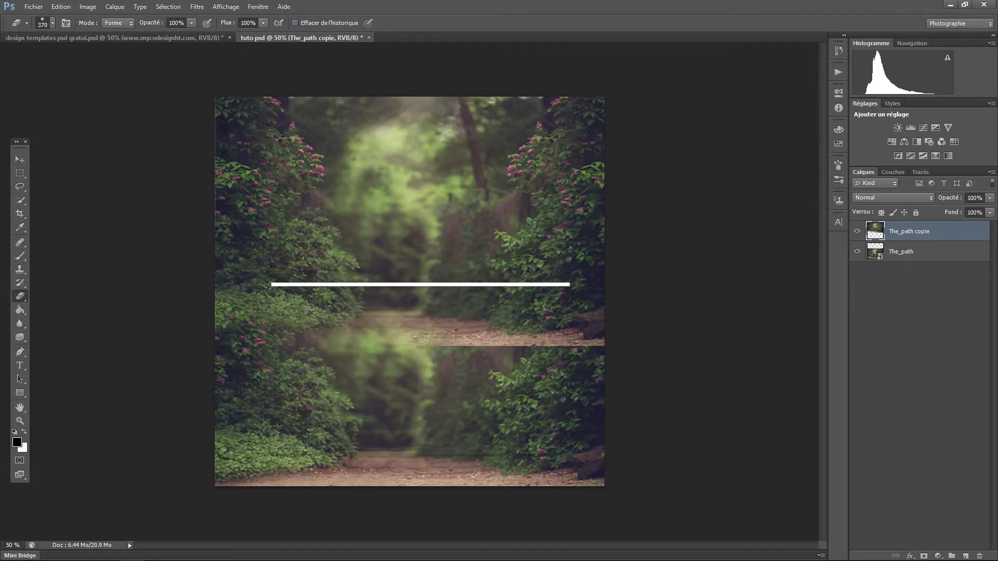
pyautogui.rightClick(421, 285)
pyautogui.press('Return')
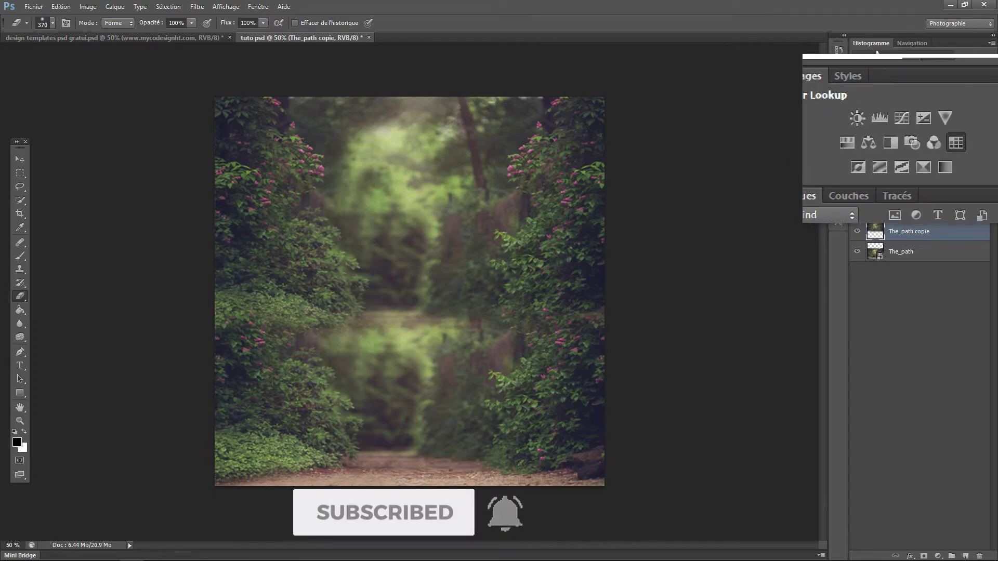
# - Add a 2Strip.look Color Lookup layer and a darkening Luminosité/Contraste layer
pyautogui.click(954, 141)
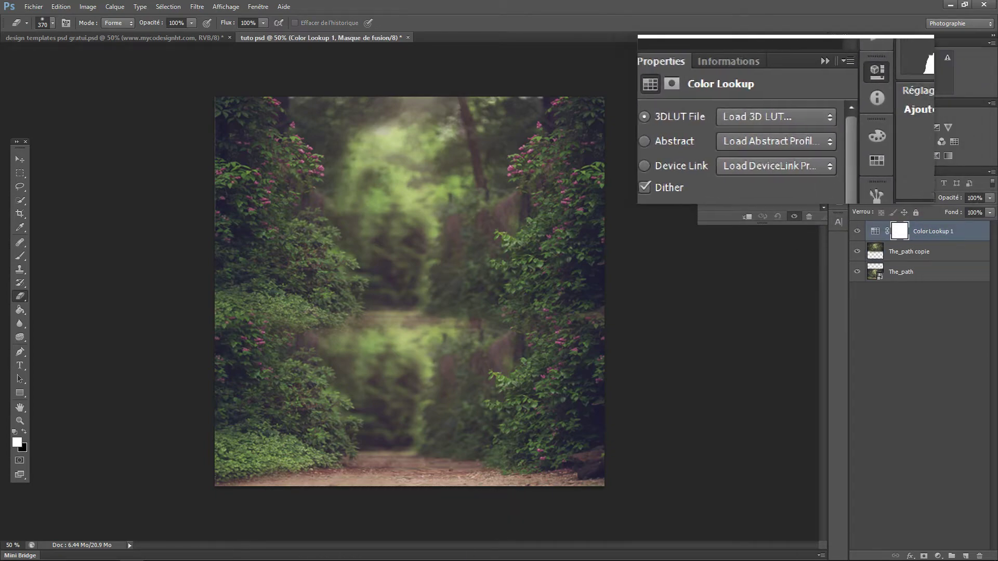
pyautogui.click(776, 116)
pyautogui.click(802, 158)
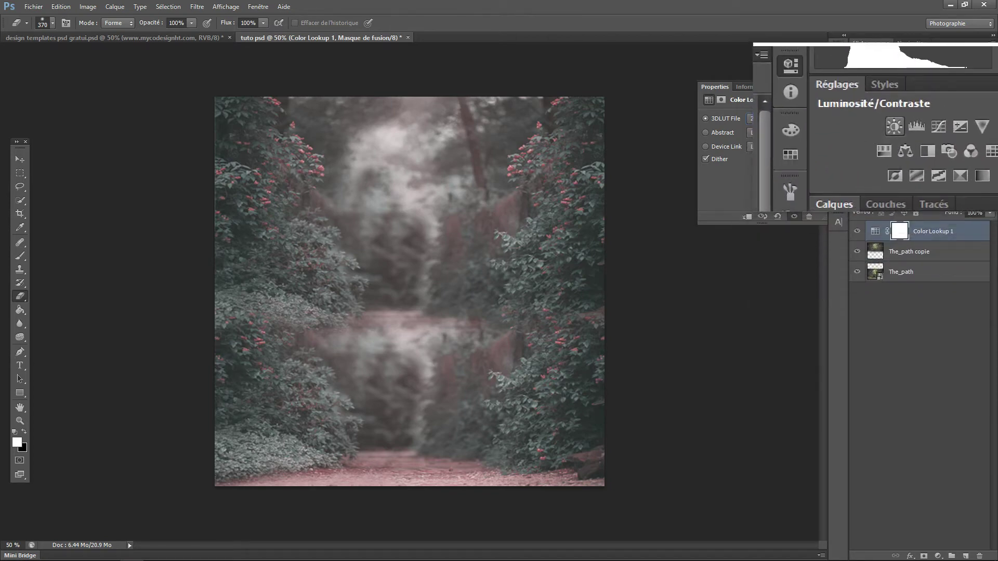
pyautogui.click(896, 126)
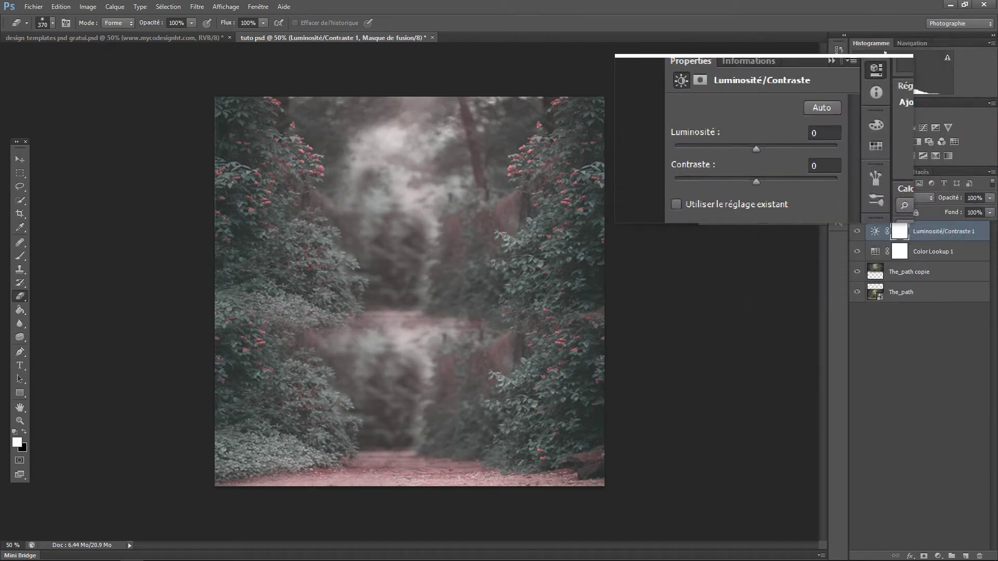
pyautogui.moveTo(759, 146); pyautogui.dragTo(748, 147)
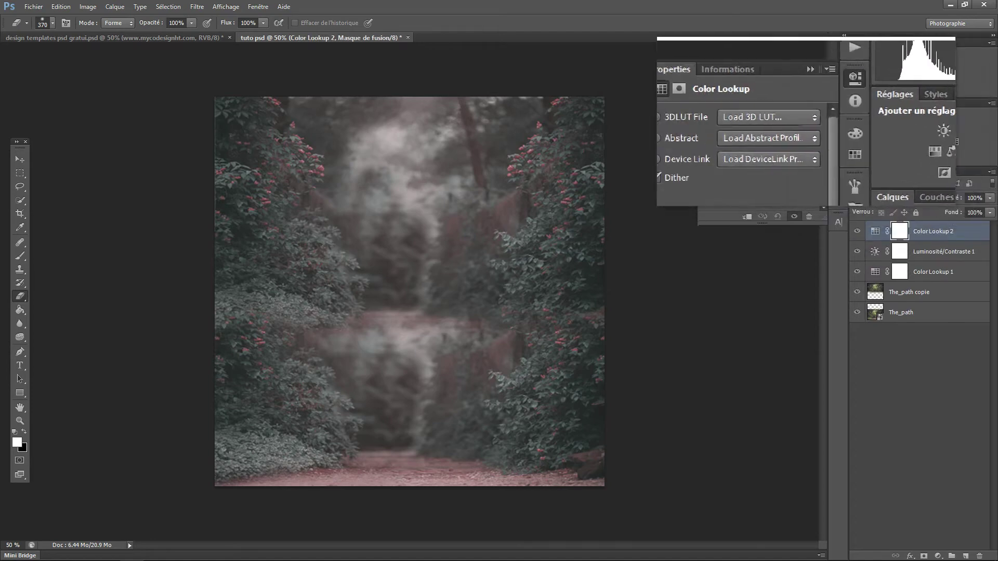
# - Apply 2Strip.look to Color Lookup 2, move it below Luminosité/Contraste, then darken brightness and adjust contrast further
pyautogui.click(776, 118)
pyautogui.click(777, 141)
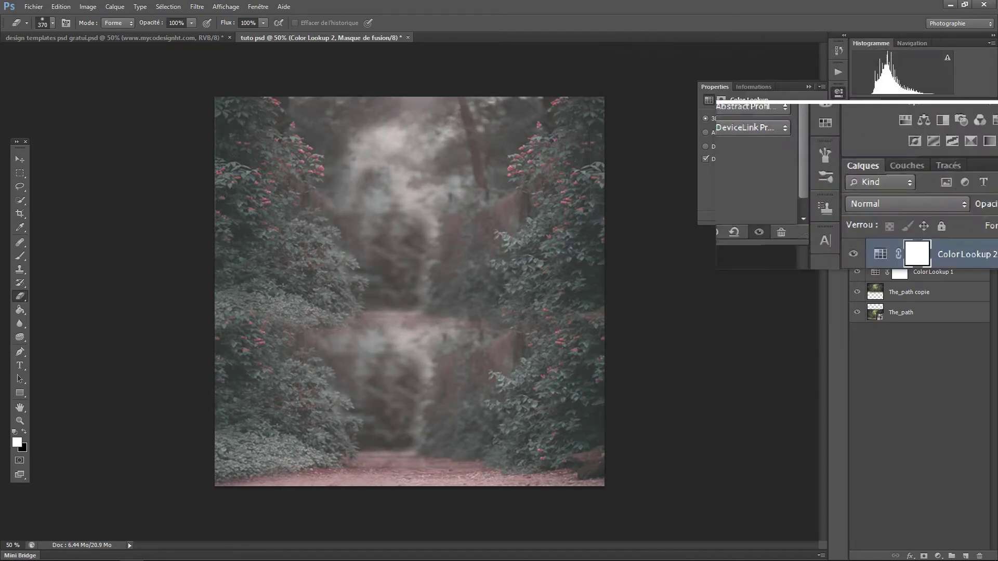
pyautogui.hotkey('ctrl', '[')
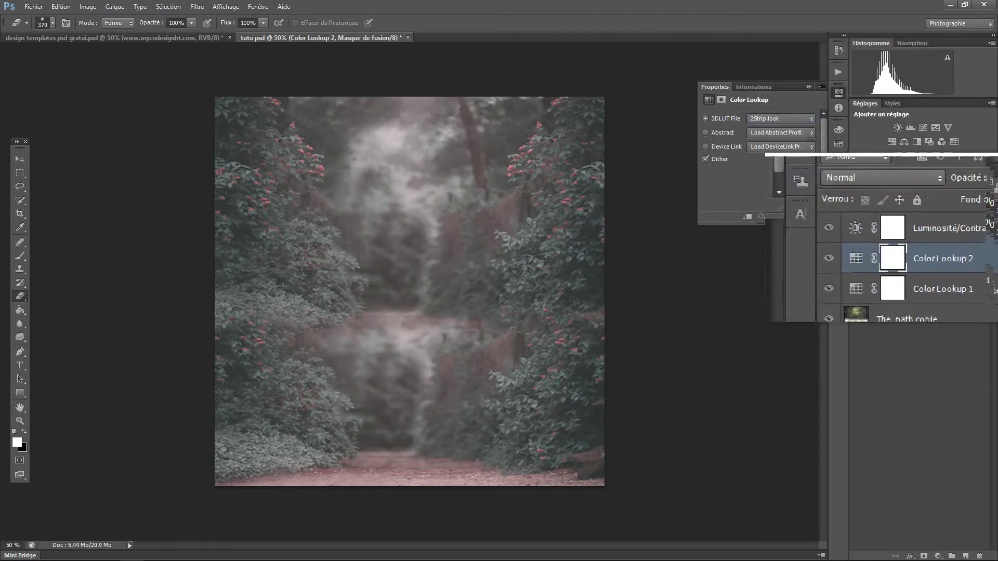
pyautogui.hotkey('alt', ']')
pyautogui.moveTo(746, 144); pyautogui.dragTo(731, 145)
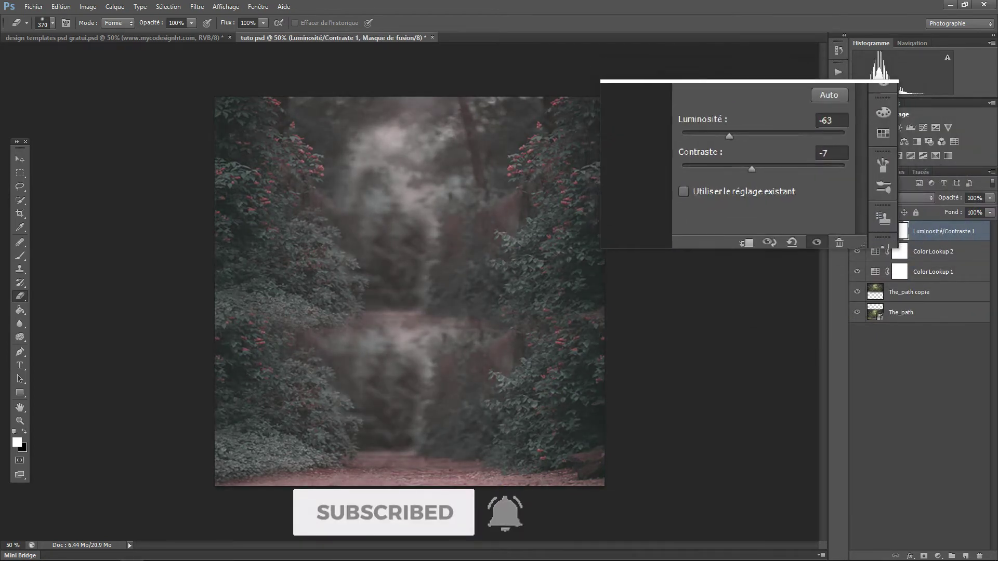
pyautogui.moveTo(750, 167); pyautogui.dragTo(744, 168)
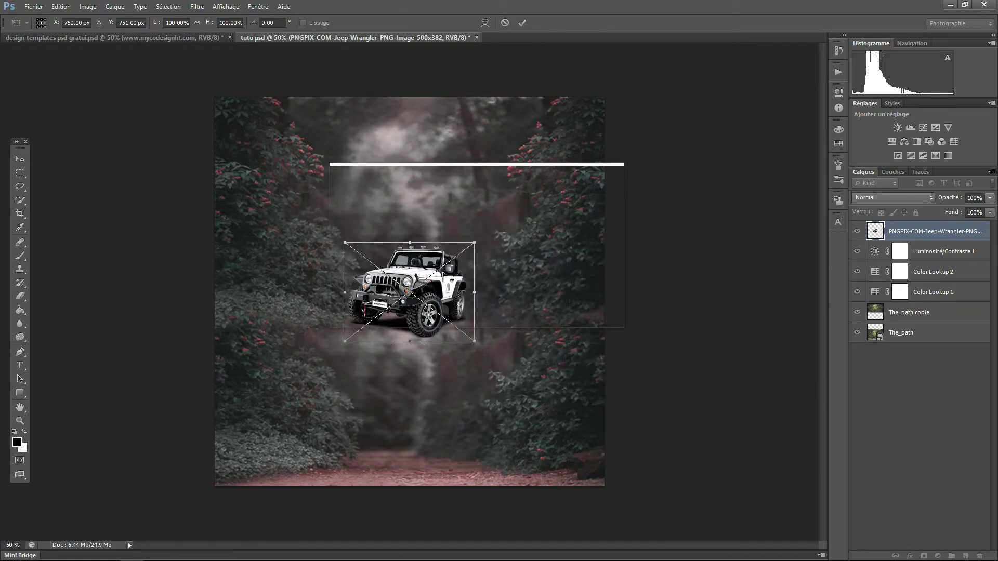
# - Scale the white Jeep Wrangler to about 142% and set it on the dirt path
pyautogui.moveTo(475, 242); pyautogui.dragTo(517, 211)
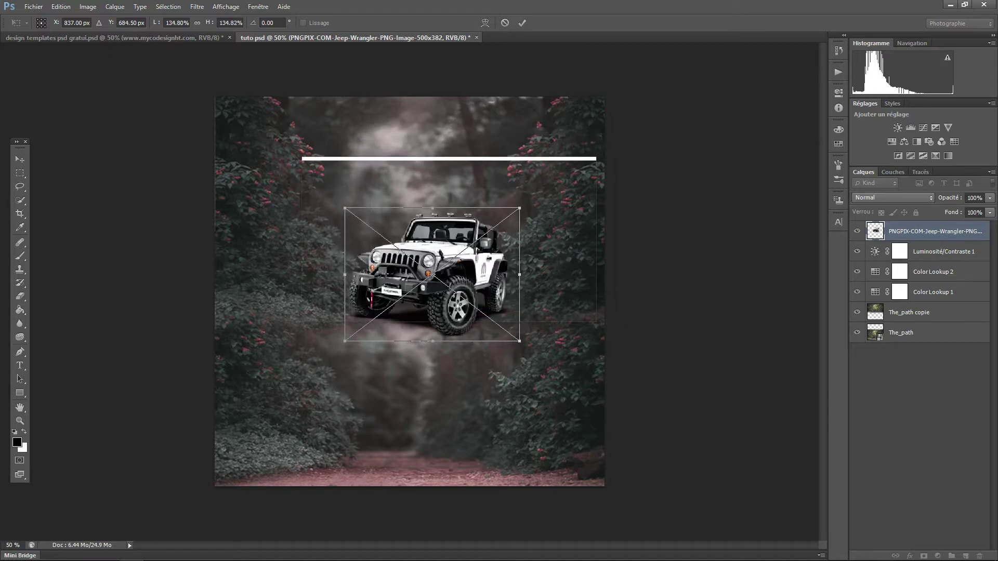
pyautogui.moveTo(431, 273); pyautogui.dragTo(416, 364)
pyautogui.moveTo(442, 309); pyautogui.dragTo(436, 367)
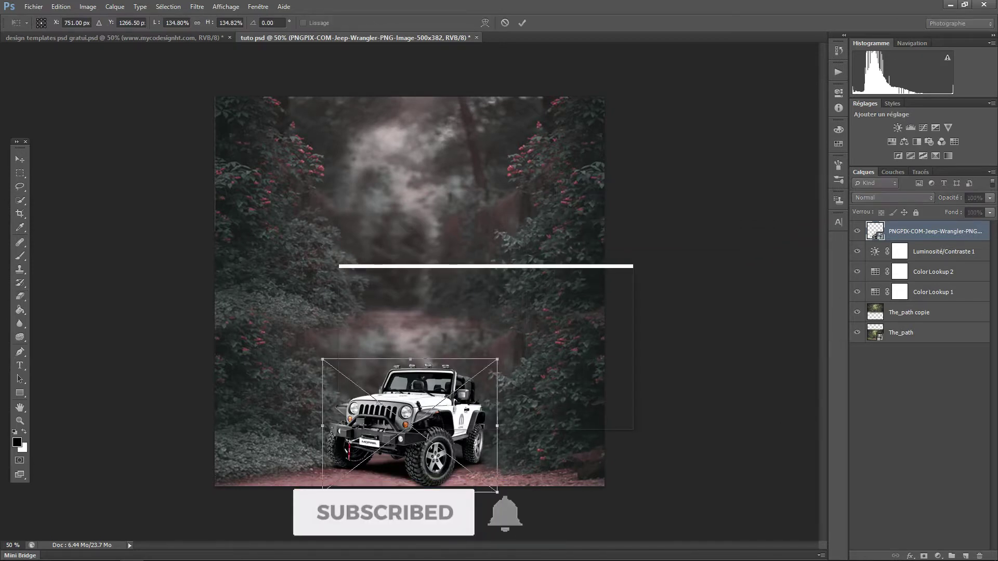
pyautogui.moveTo(323, 359); pyautogui.dragTo(312, 354)
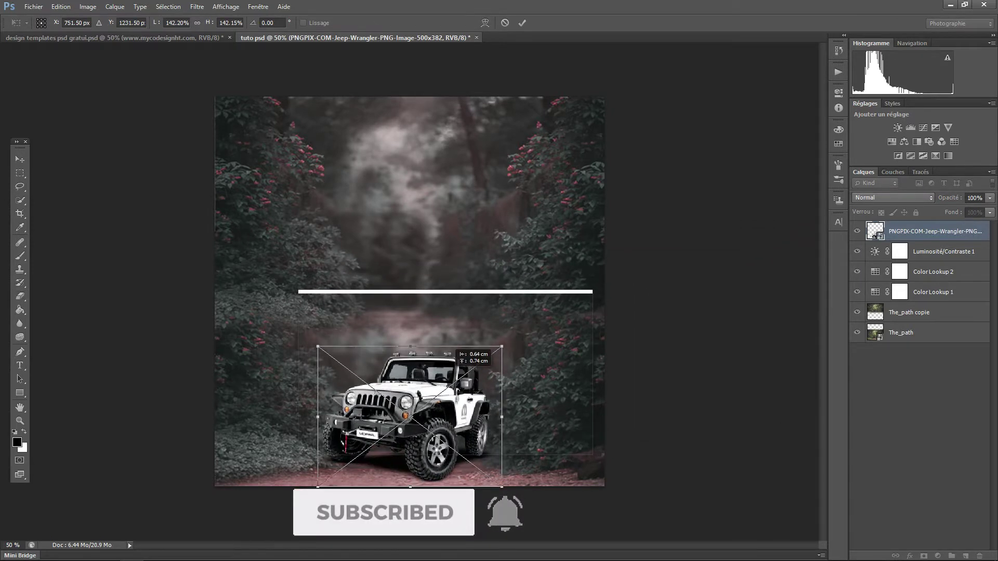
pyautogui.moveTo(447, 369); pyautogui.dragTo(441, 369)
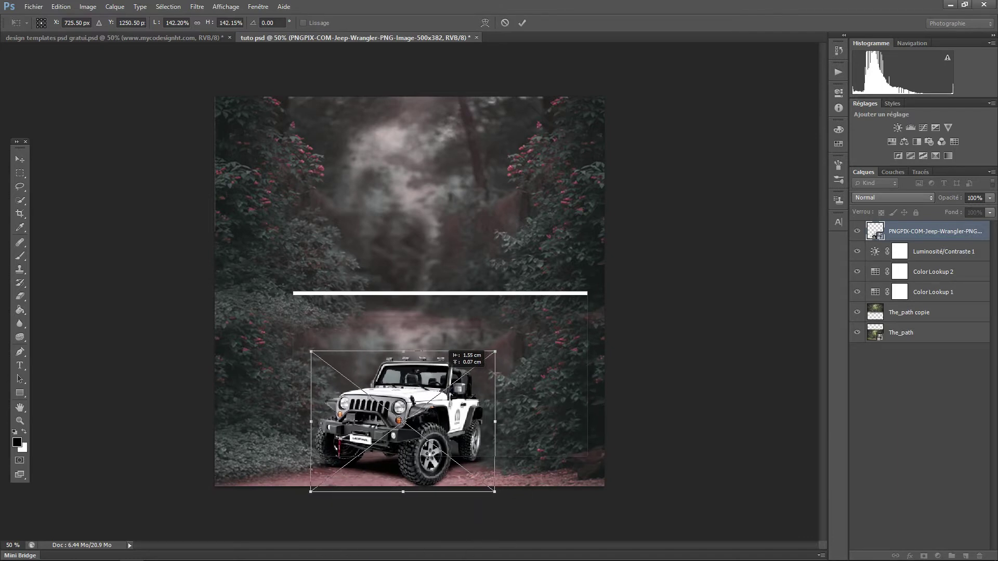
pyautogui.press('Return')
pyautogui.press('e')
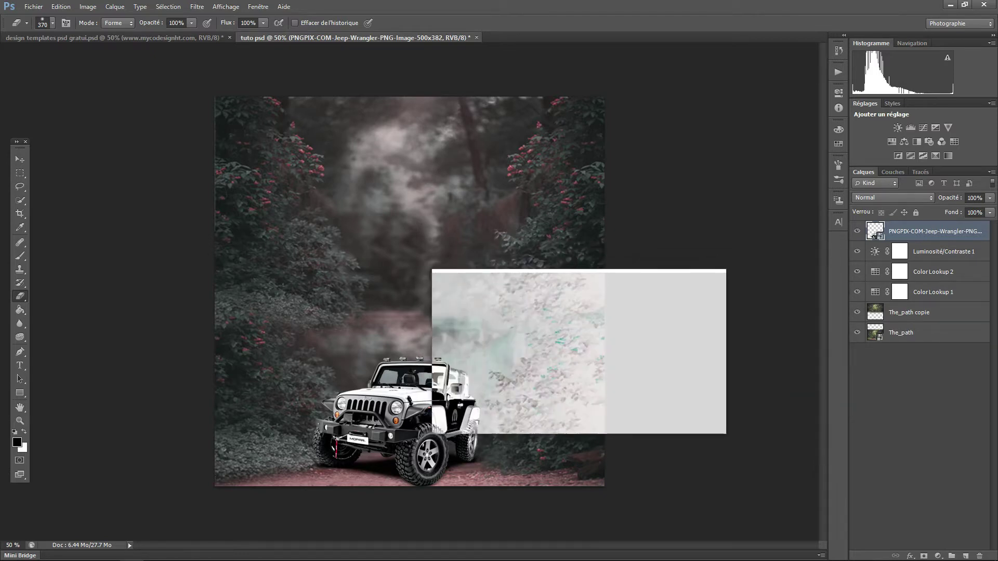
# - Scale the Mechans-T man down to about 87% so he sits on the Jeep
pyautogui.click(88, 6)
pyautogui.click(312, 260)
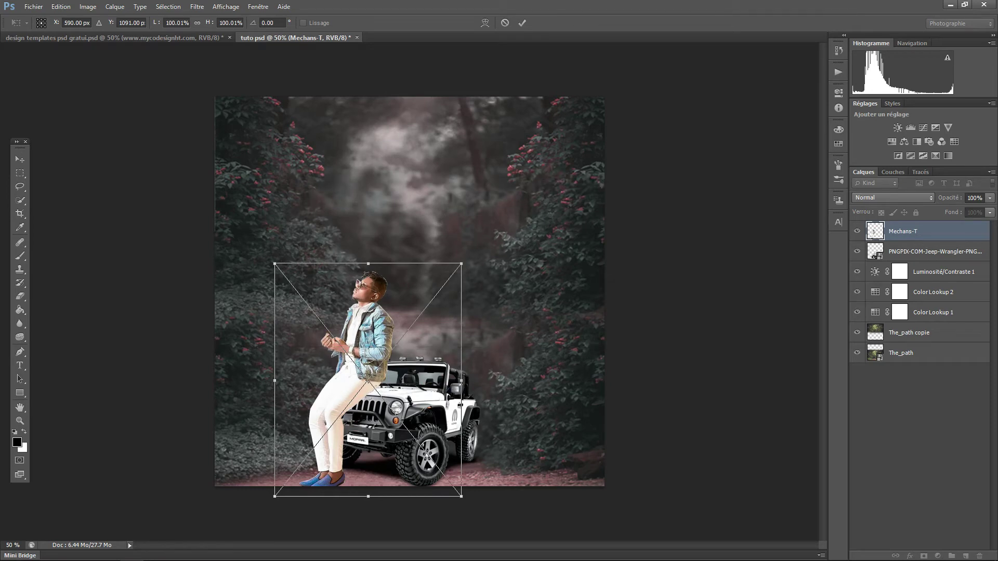
pyautogui.moveTo(462, 264); pyautogui.dragTo(450, 282)
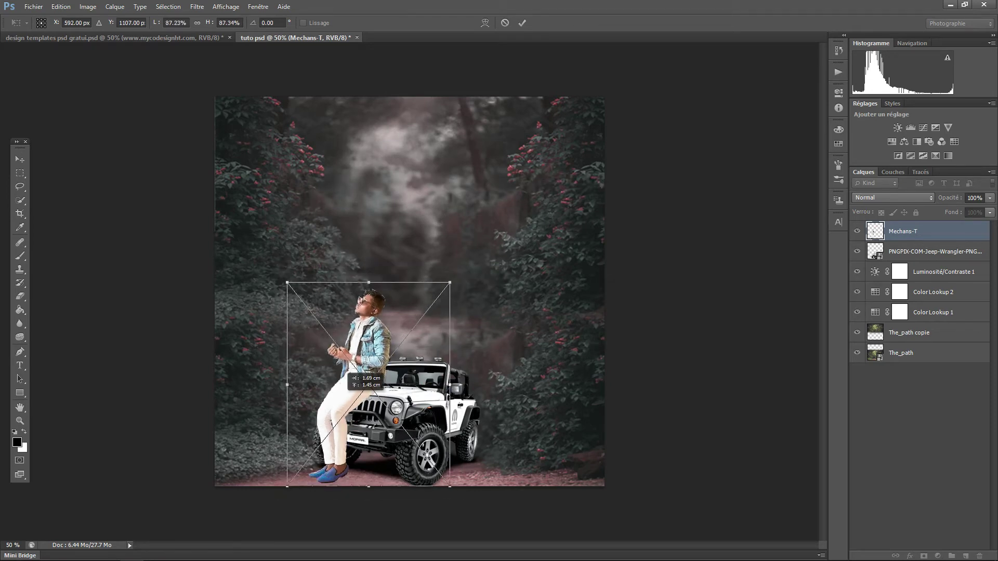
pyautogui.press('Return')
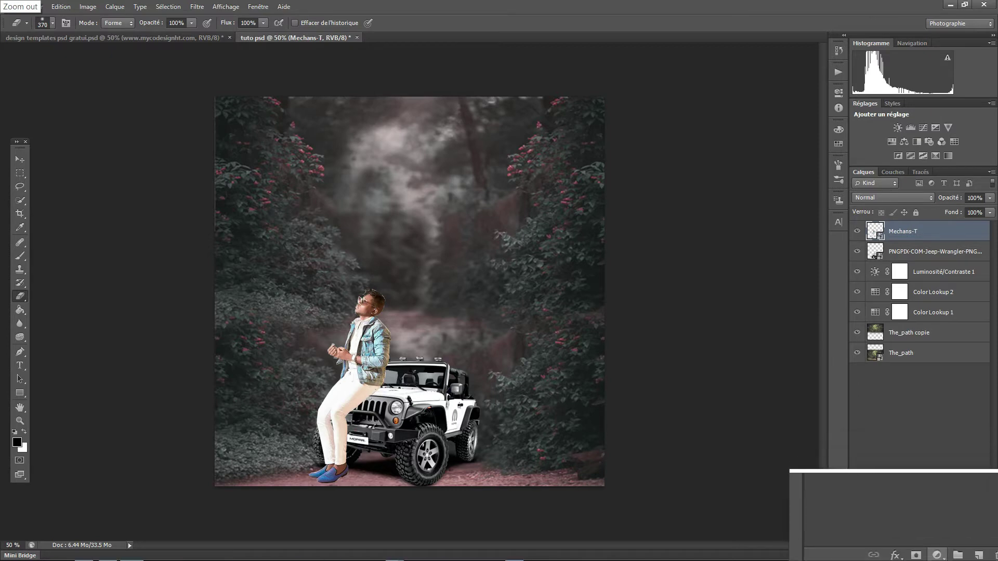
# - Add a Teinte/Saturation layer with hue kept at 0 and saturation raised to +16
pyautogui.click(936, 555)
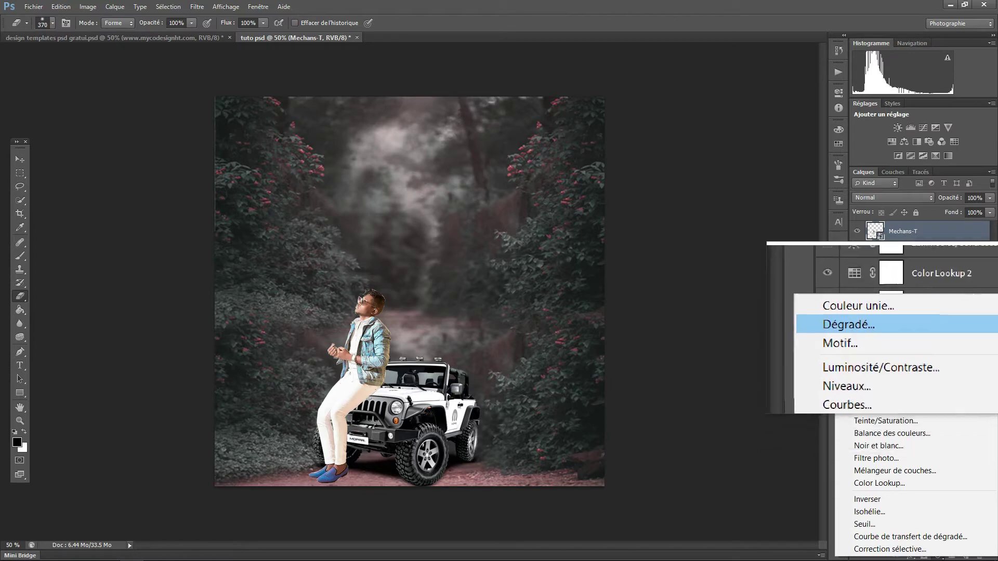
pyautogui.click(866, 333)
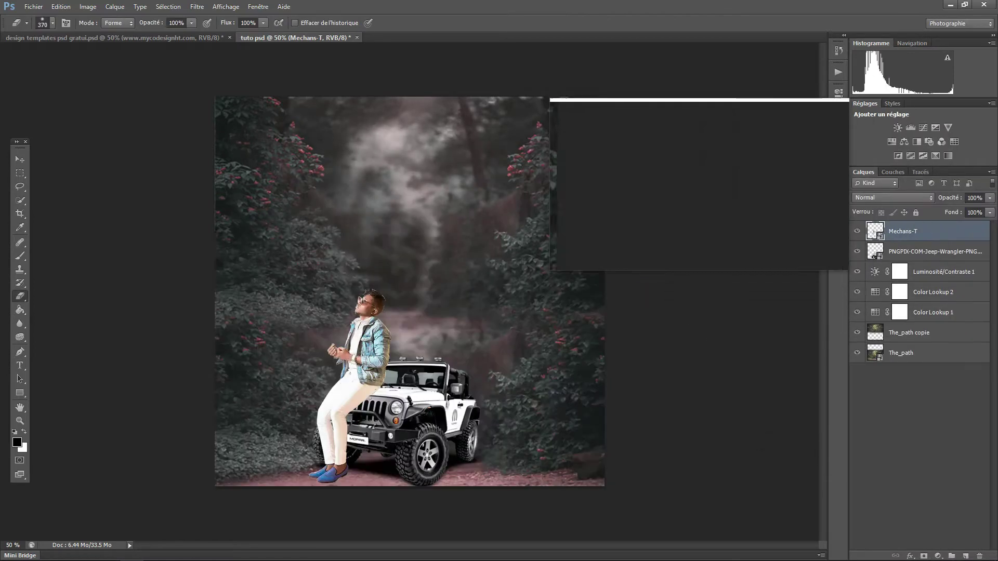
pyautogui.click(956, 555)
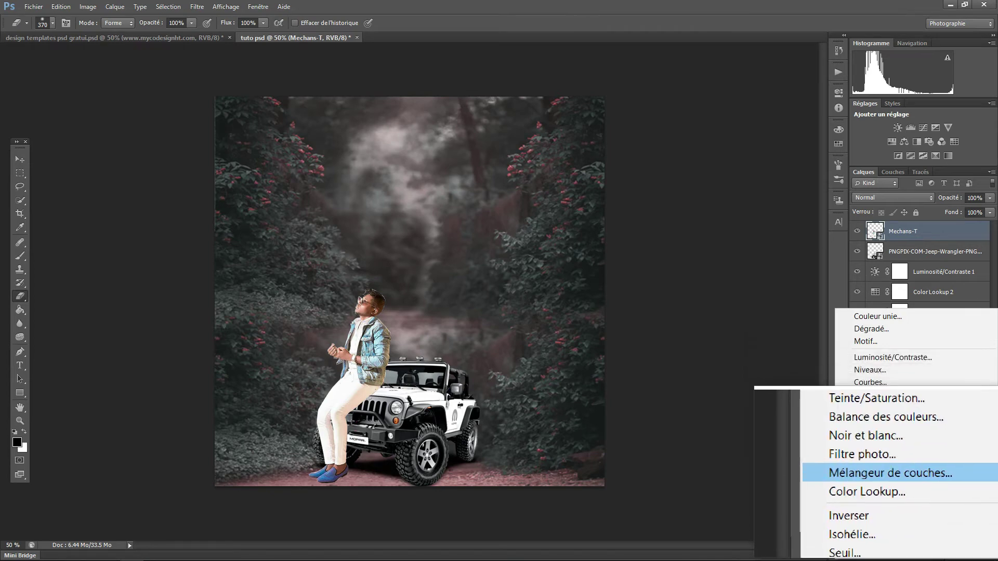
pyautogui.click(873, 422)
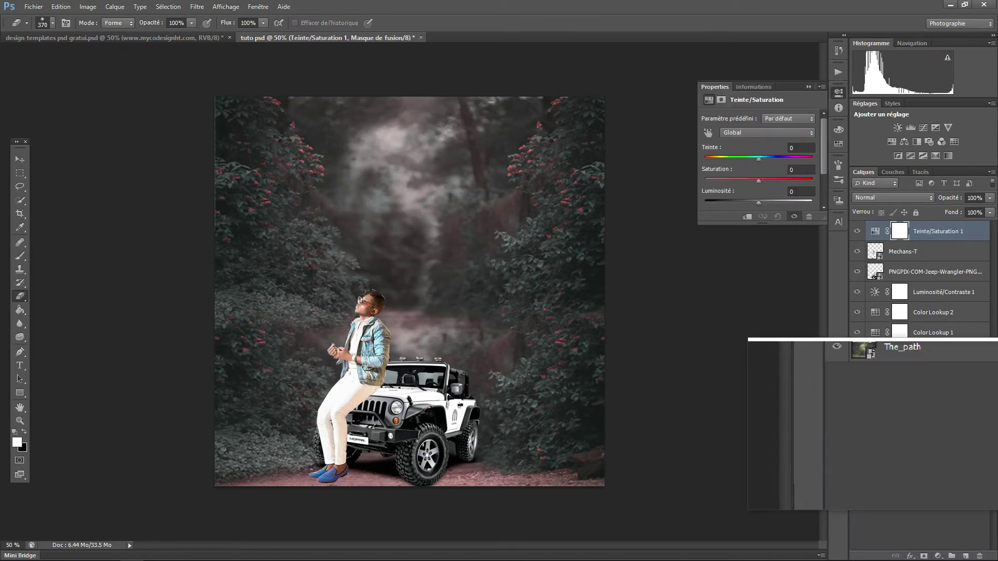
pyautogui.moveTo(758, 158); pyautogui.dragTo(779, 159)
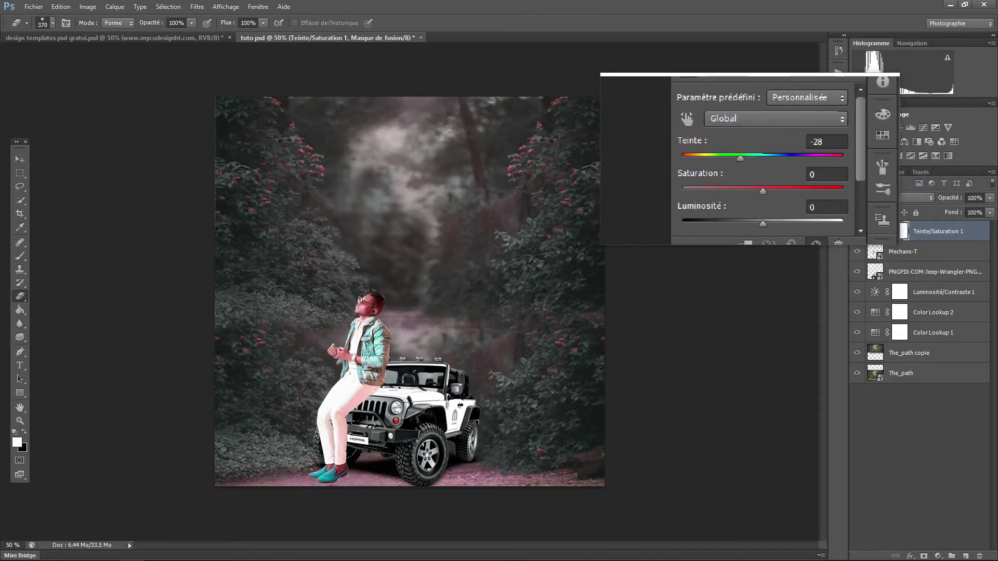
pyautogui.hotkey('ctrl', 'z')
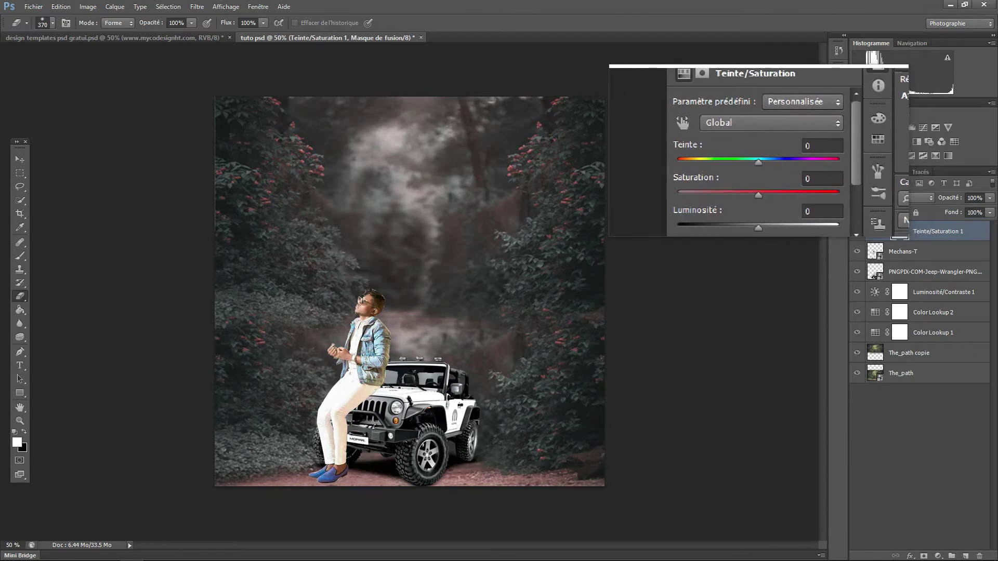
pyautogui.moveTo(758, 195); pyautogui.dragTo(785, 195)
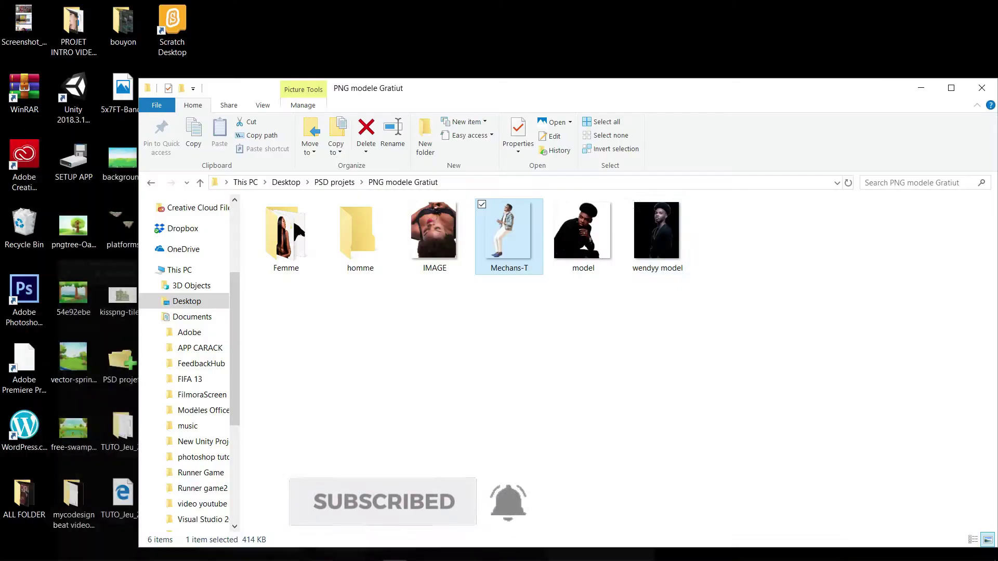
# - Place the coconut palm tree image into the composition
pyautogui.moveTo(292, 218)
pyautogui.mouseDown()
pyautogui.moveTo(131, 552)
pyautogui.moveTo(409, 292)
pyautogui.mouseUp()
pyautogui.press('Return')
pyautogui.press('e')
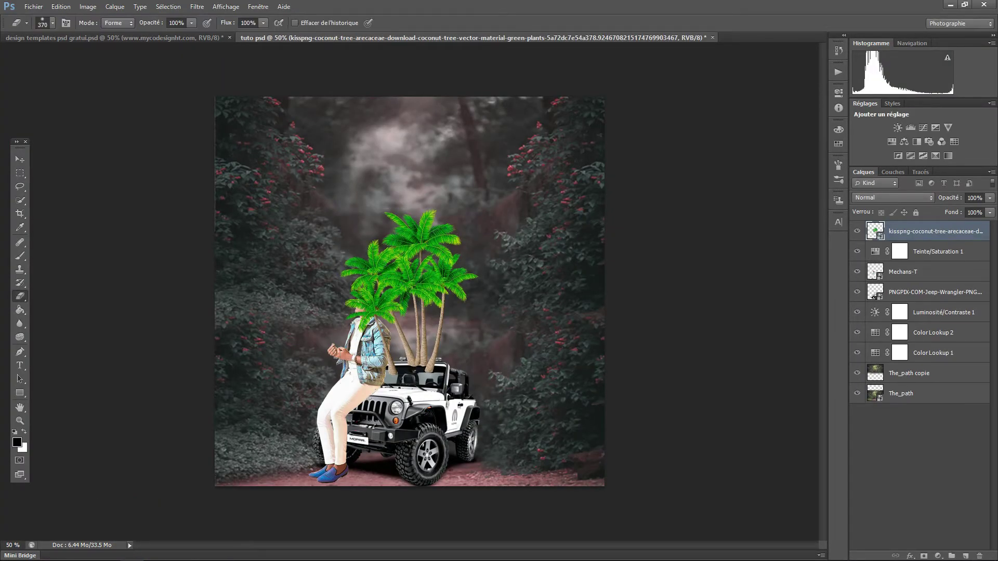
# - Stack the palms below Color Lookup 1 and move them lower behind the Jeep
pyautogui.moveTo(936, 231); pyautogui.dragTo(936, 362)
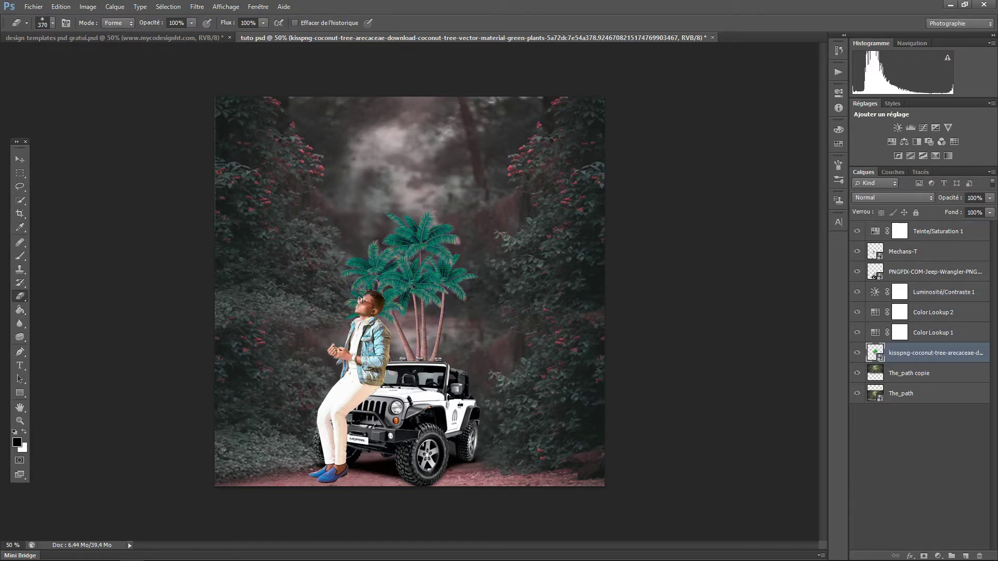
pyautogui.press('v')
pyautogui.moveTo(428, 228); pyautogui.dragTo(450, 261)
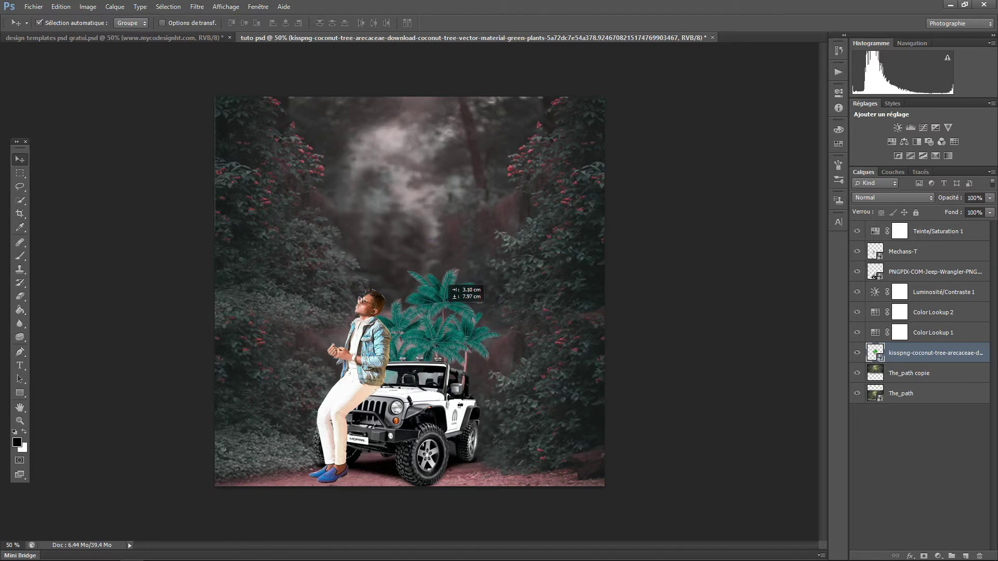
pyautogui.moveTo(450, 261); pyautogui.dragTo(446, 284)
pyautogui.moveTo(935, 353); pyautogui.dragTo(935, 387)
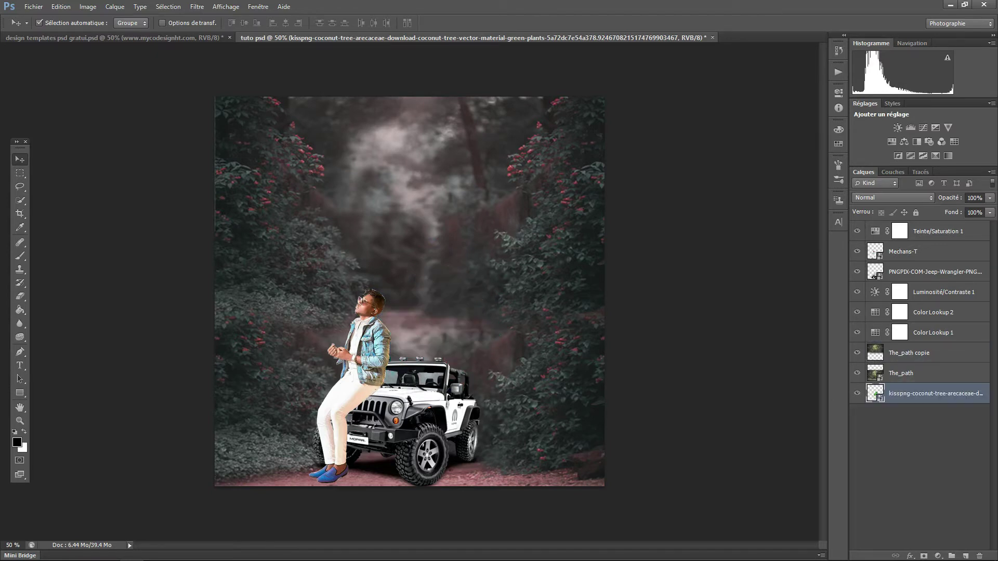
pyautogui.hotkey('ctrl', 'z')
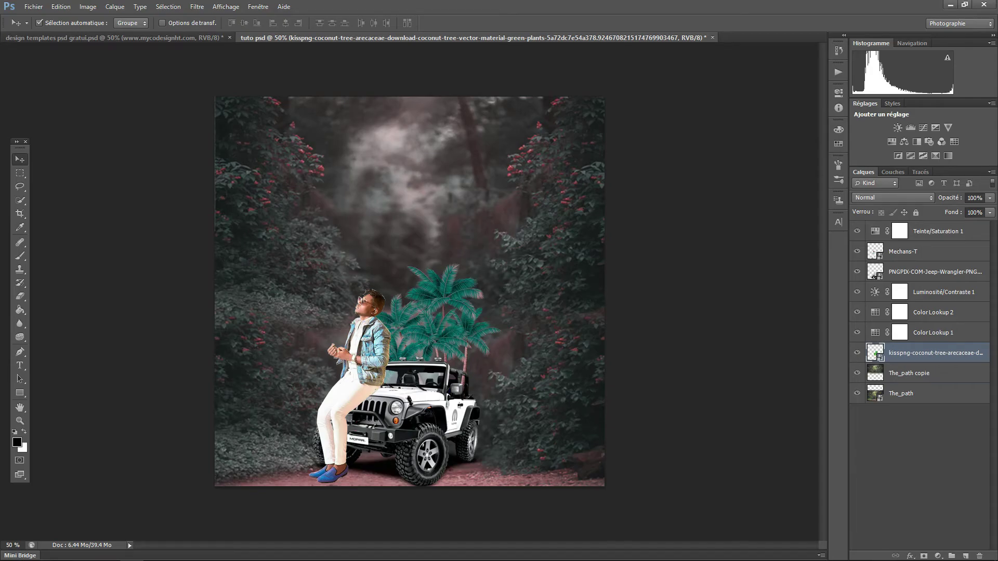
pyautogui.click(950, 4)
# - Place the street light beside the path and a flare image enlarged over its head
pyautogui.moveTo(780, 245)
pyautogui.mouseDown()
pyautogui.moveTo(410, 292)
pyautogui.moveTo(342, 278)
pyautogui.mouseUp()
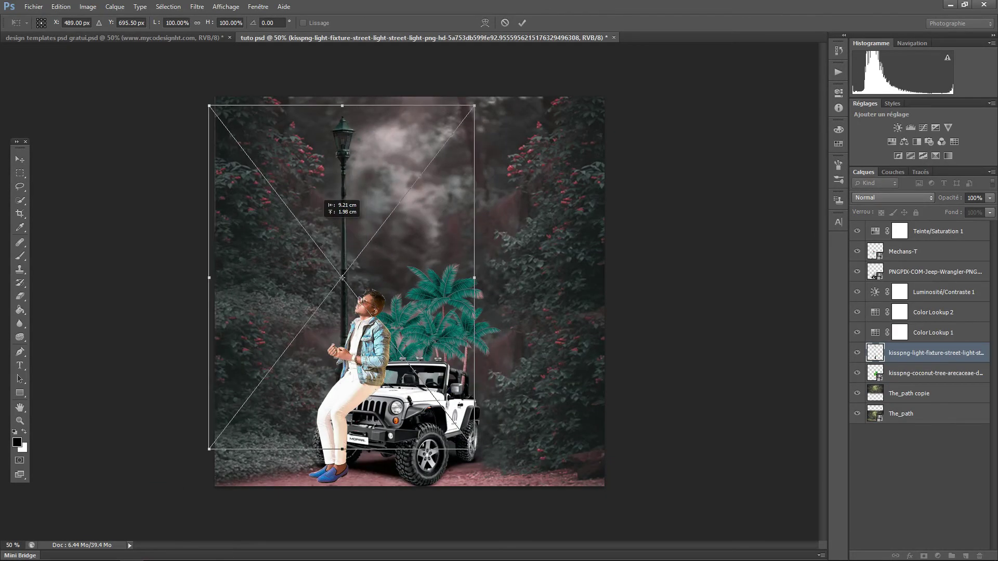
pyautogui.press('Return')
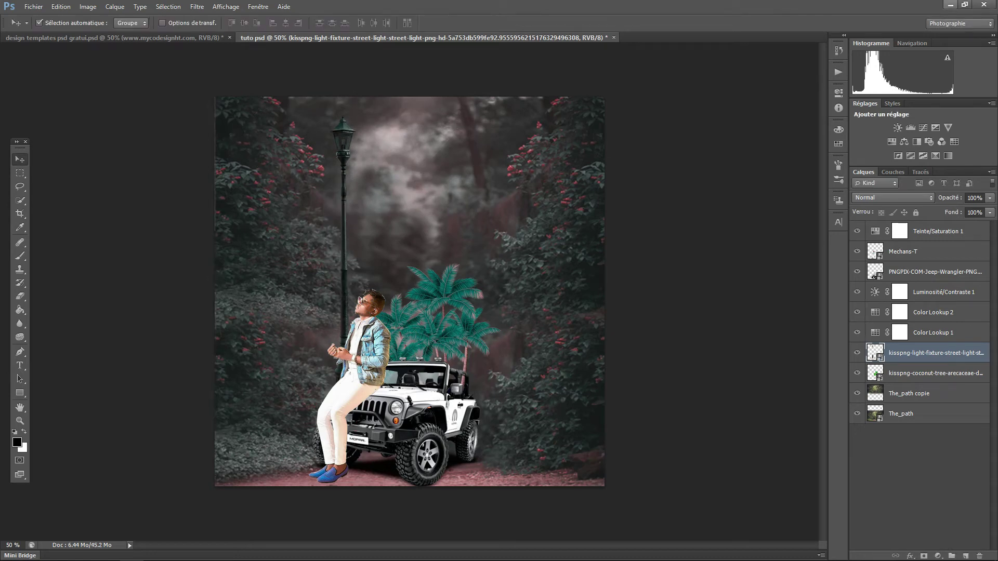
pyautogui.click(951, 5)
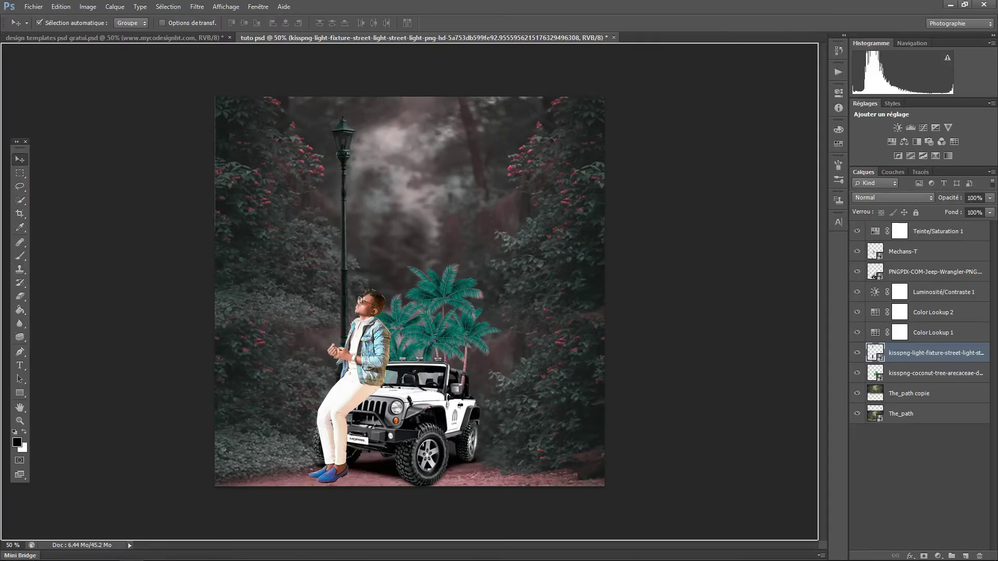
pyautogui.moveTo(384, 525)
pyautogui.mouseDown()
pyautogui.moveTo(410, 291)
pyautogui.moveTo(338, 140)
pyautogui.moveTo(378, 109)
pyautogui.mouseUp()
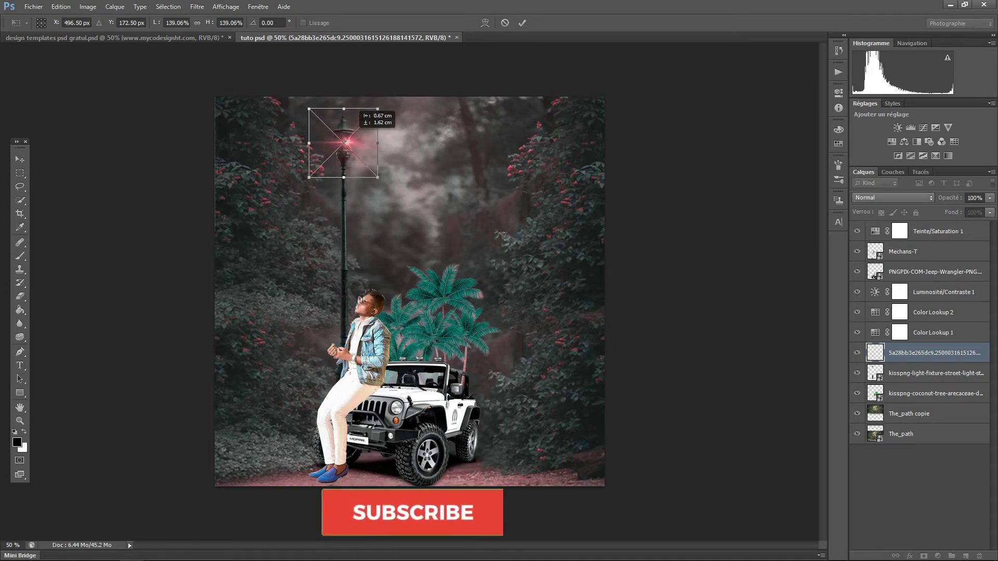
pyautogui.moveTo(343, 143); pyautogui.dragTo(344, 141)
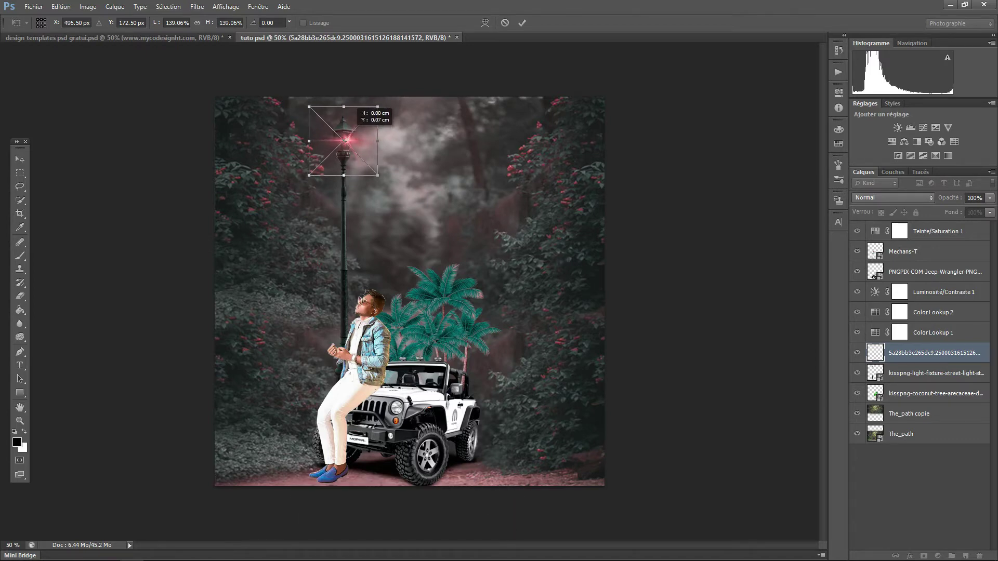
pyautogui.moveTo(378, 106); pyautogui.dragTo(382, 101)
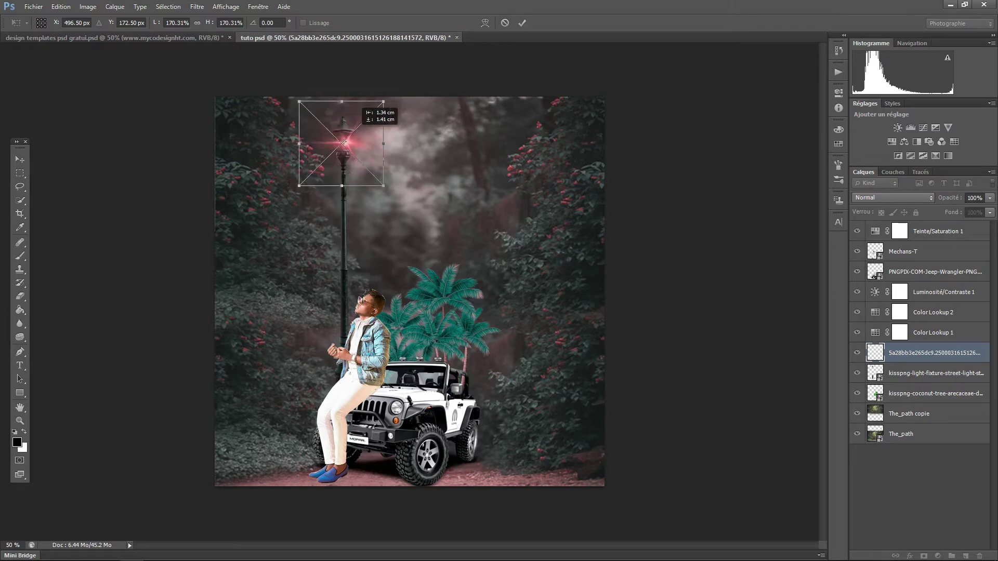
pyautogui.press('Return')
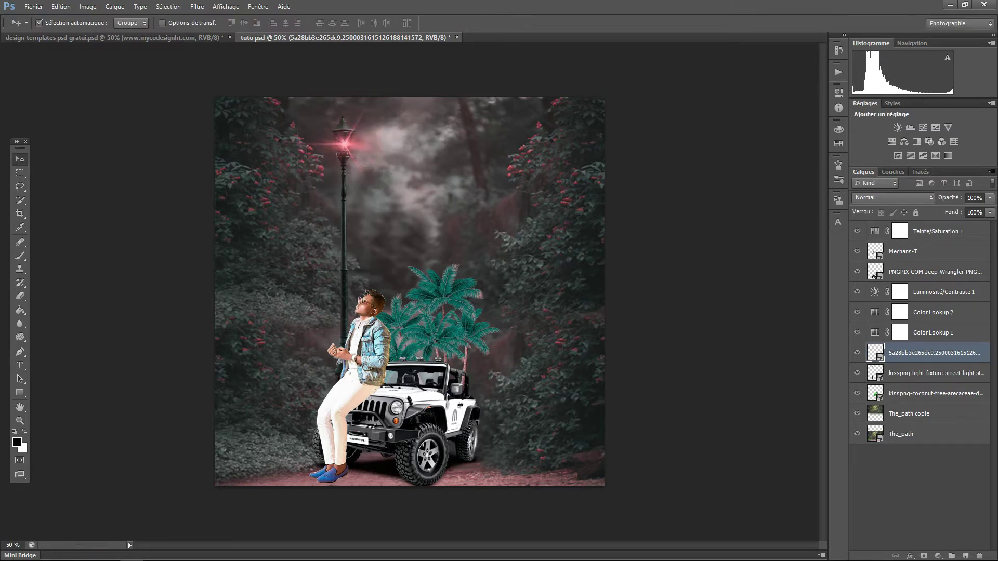
# - Move the flare layer to the top with Eclaircir blending and opacity around 44%
pyautogui.moveTo(925, 353); pyautogui.dragTo(925, 231)
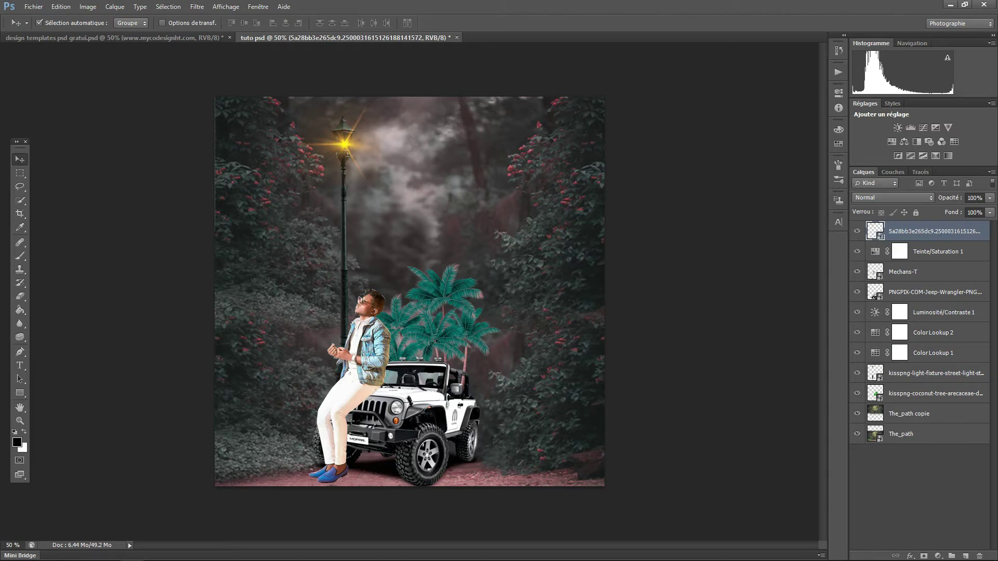
pyautogui.click(892, 198)
pyautogui.click(894, 303)
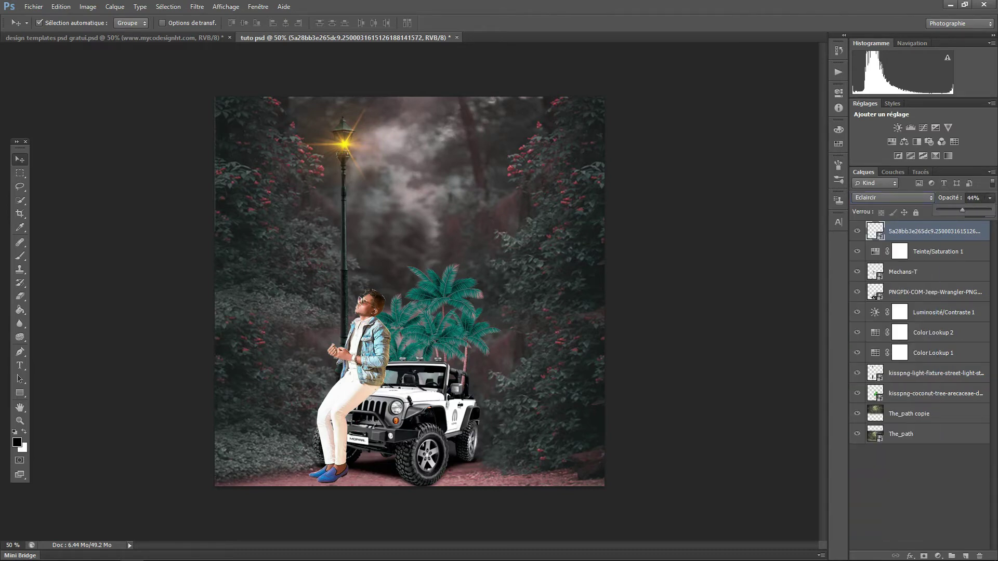
pyautogui.moveTo(990, 198); pyautogui.dragTo(959, 210)
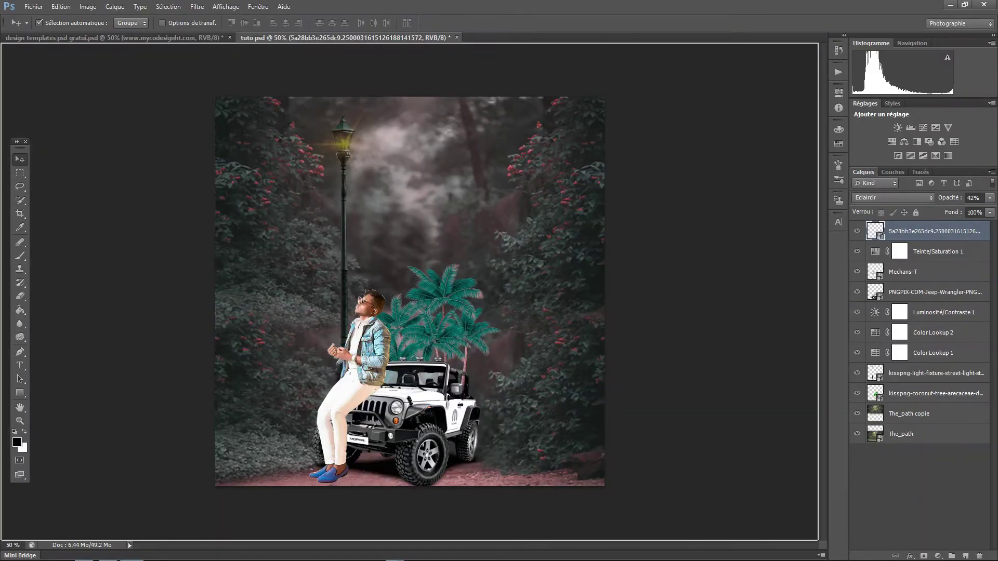
# - Place the light-effect image onto the street lamp head
pyautogui.moveTo(734, 167)
pyautogui.mouseDown()
pyautogui.moveTo(409, 292)
pyautogui.moveTo(345, 145)
pyautogui.mouseUp()
pyautogui.moveTo(422, 223)
pyautogui.mouseDown()
pyautogui.moveTo(288, 96)
pyautogui.moveTo(337, 139)
pyautogui.mouseUp()
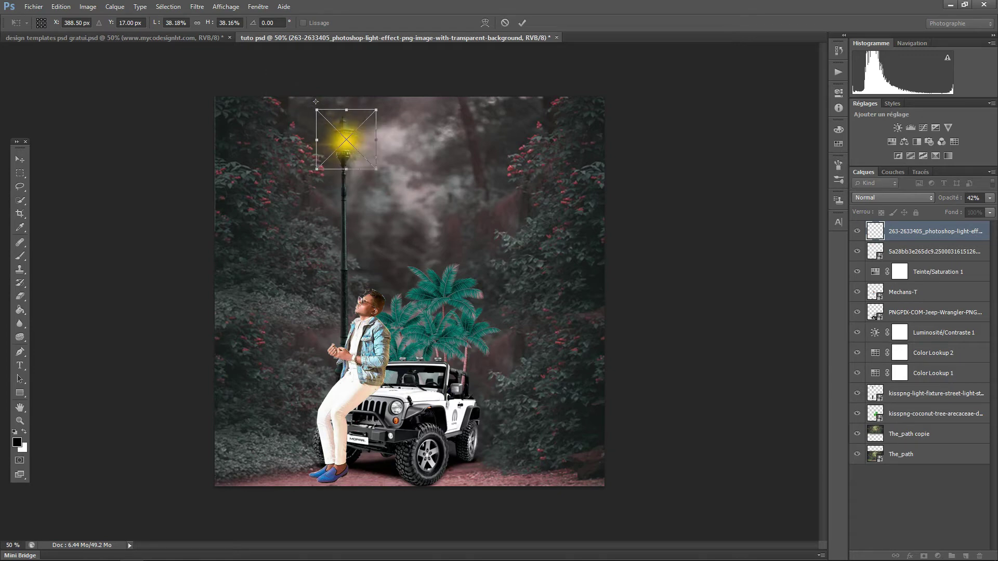
pyautogui.press('Return')
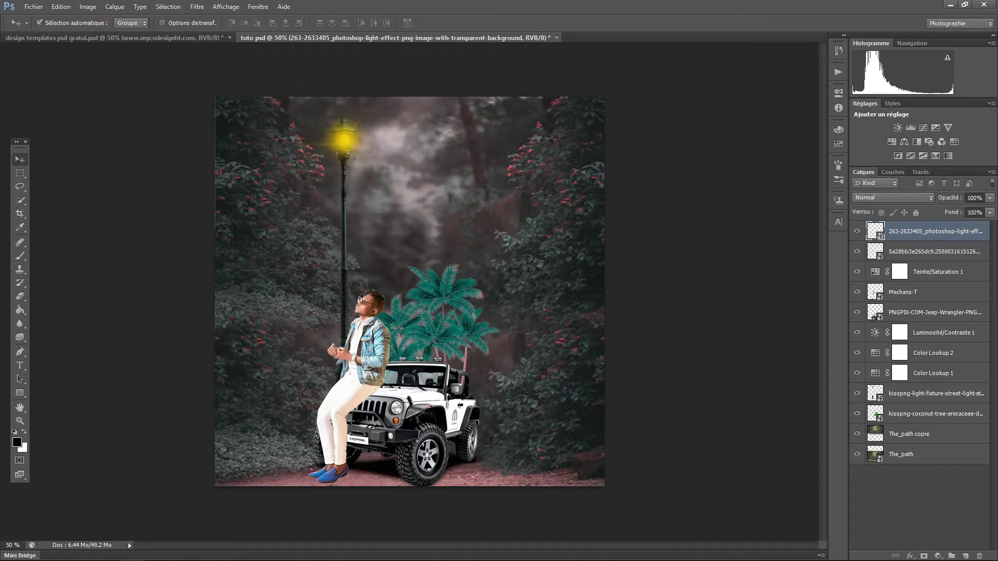
# - Refit the lamp glow tightly around its head, then switch to design templates psd gratuit.psd
pyautogui.hotkey('ctrl', 't')
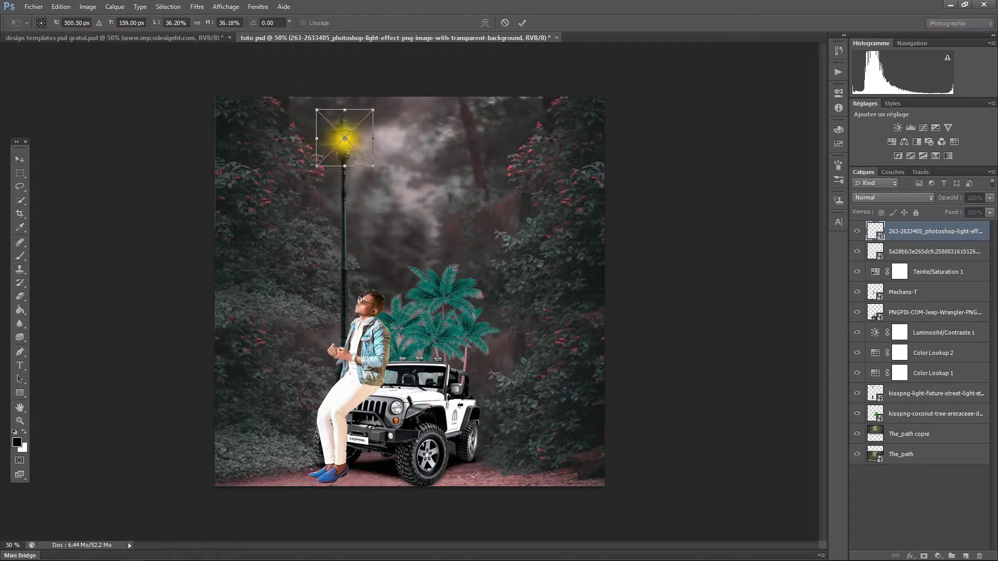
pyautogui.moveTo(340, 143); pyautogui.dragTo(343, 144)
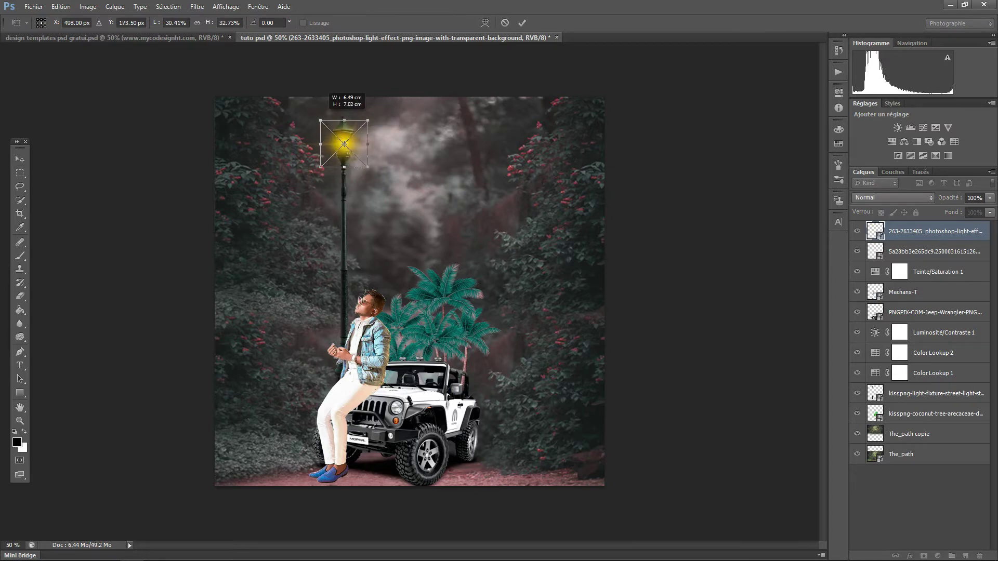
pyautogui.moveTo(320, 120); pyautogui.dragTo(320, 120)
pyautogui.press('Return')
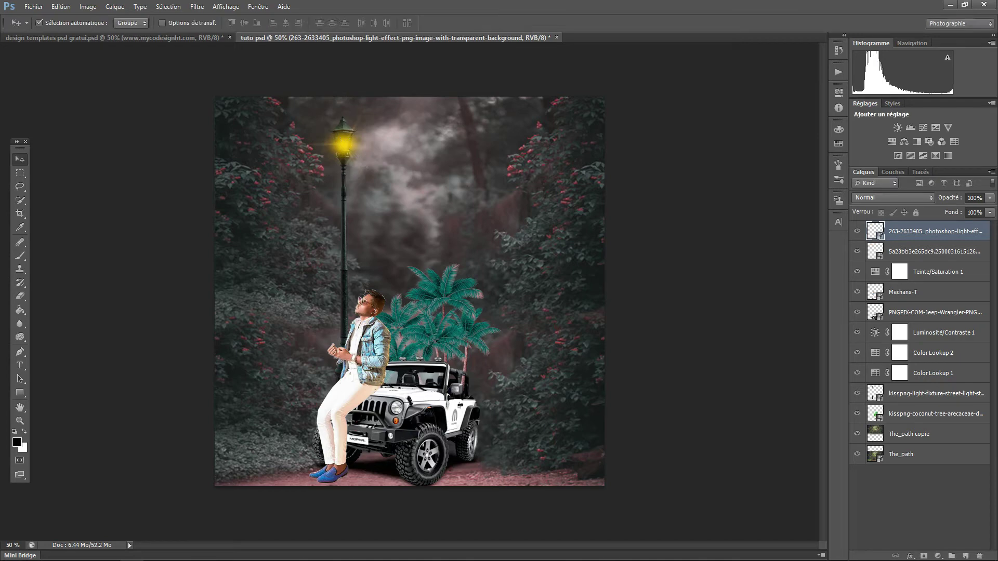
pyautogui.hotkey('ctrl', 'Tab')
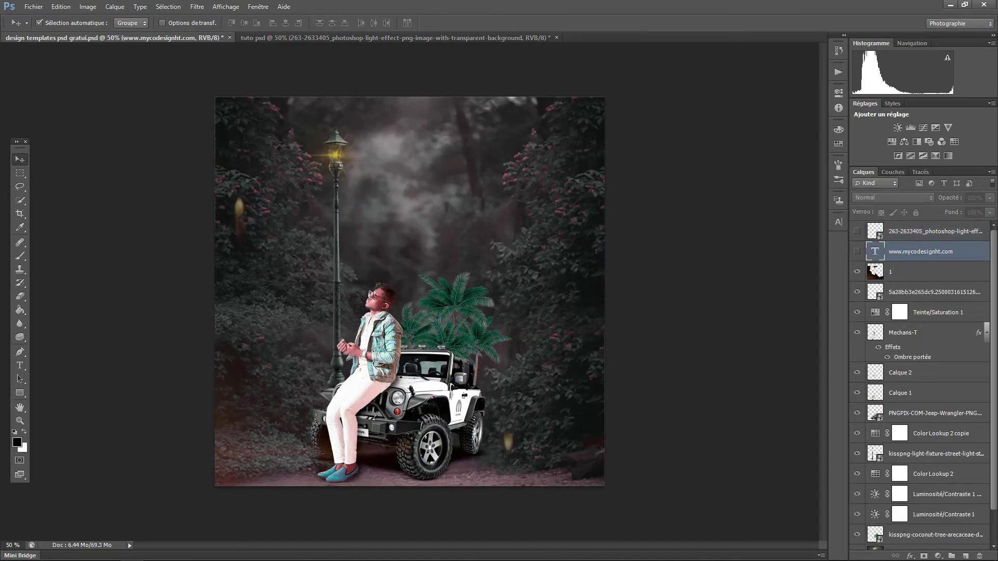
# - Switch back to tuto psd and select the Luminosité/Contraste 1 adjustment and its mask
pyautogui.hotkey('ctrl', 'Tab')
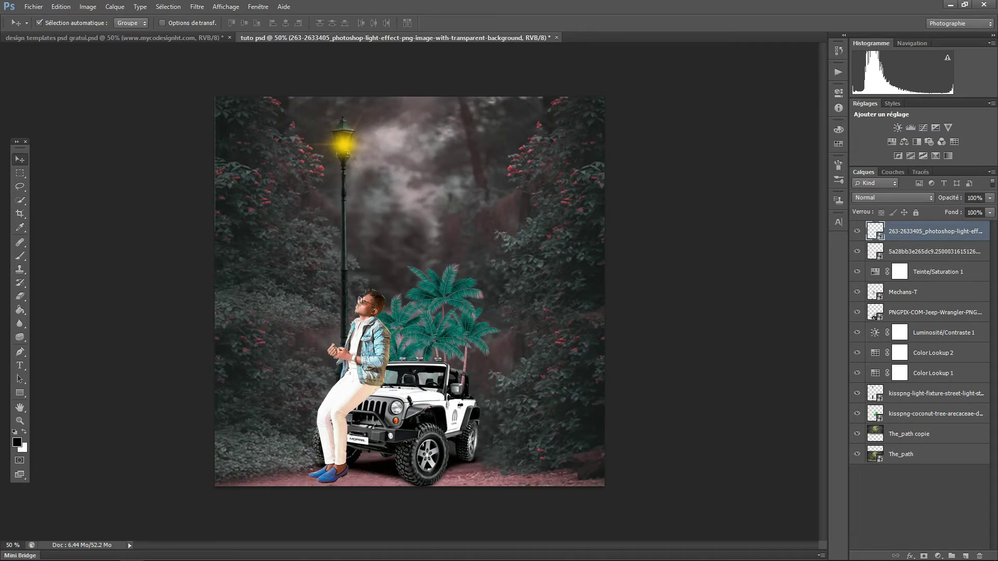
pyautogui.click(899, 332)
pyautogui.click(874, 332)
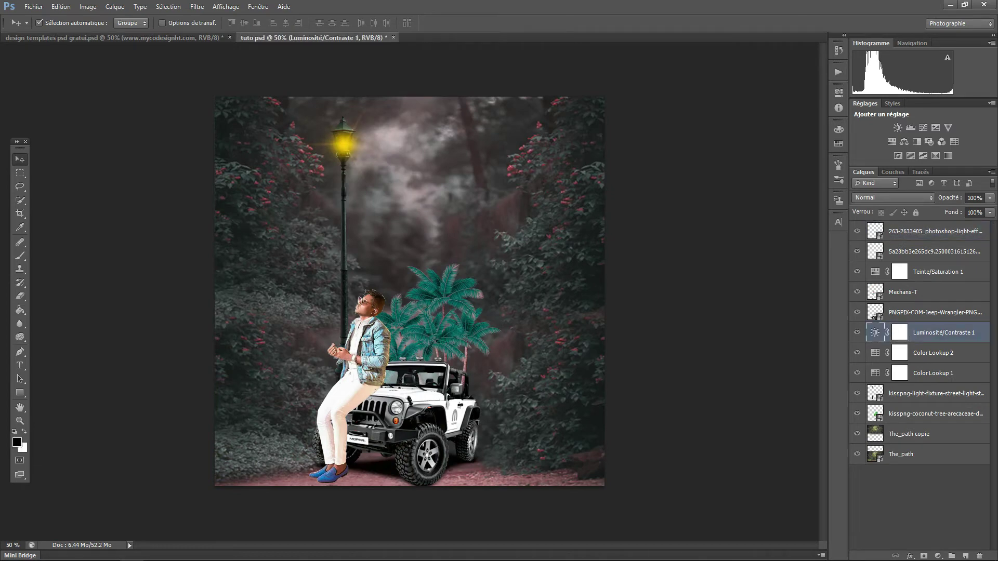
pyautogui.click(899, 332)
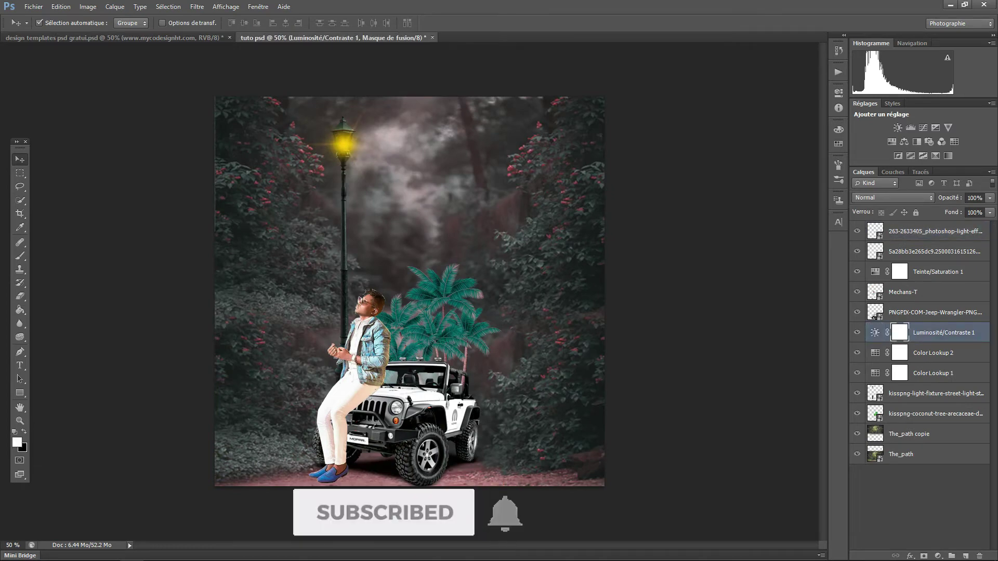
pyautogui.click(874, 332)
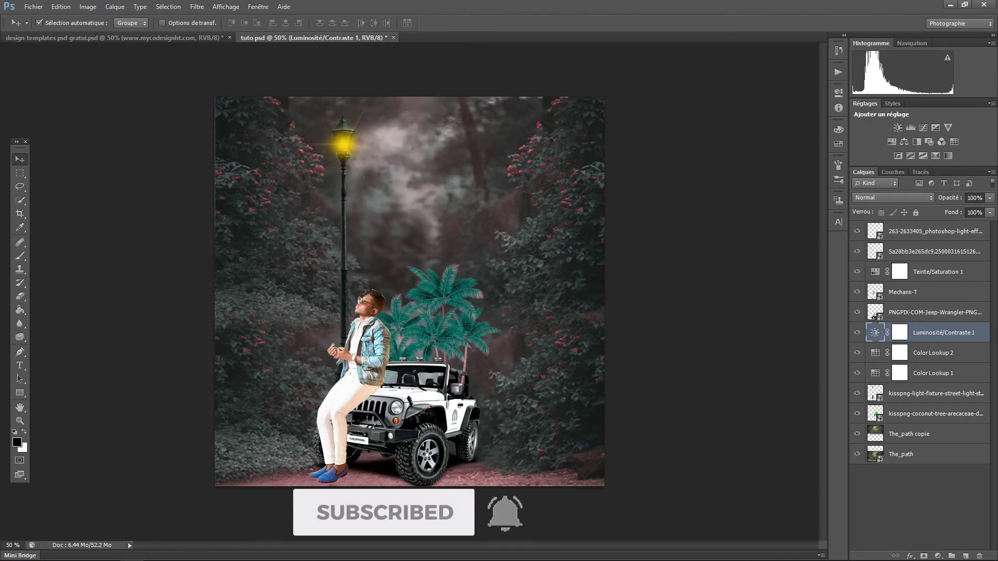
pyautogui.doubleClick(942, 332)
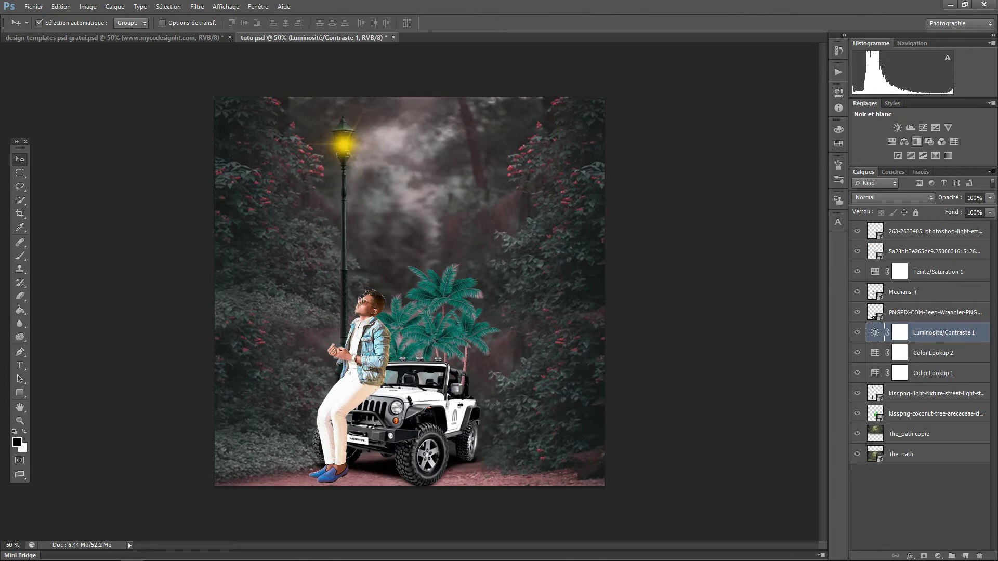
pyautogui.click(933, 353)
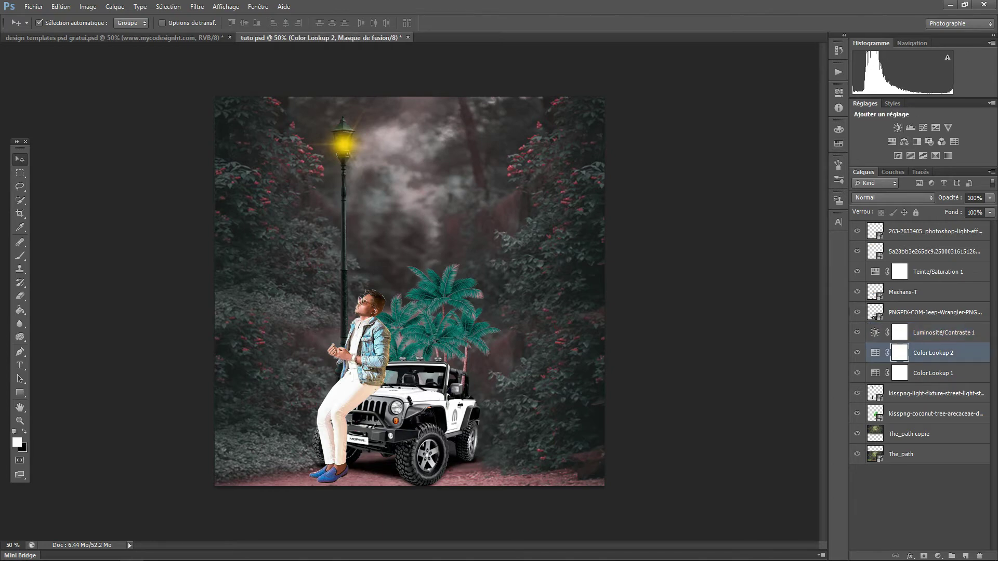
pyautogui.click(899, 332)
# - Try a second brightness/contrast adjustment at -17 brightness, then delete it and close Properties
pyautogui.click(898, 127)
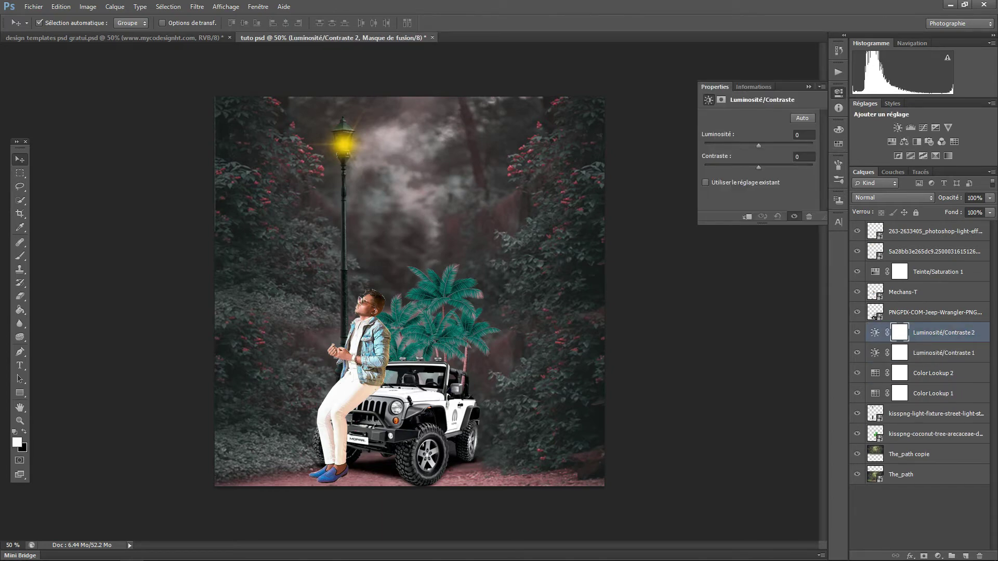
pyautogui.moveTo(760, 145); pyautogui.dragTo(736, 145)
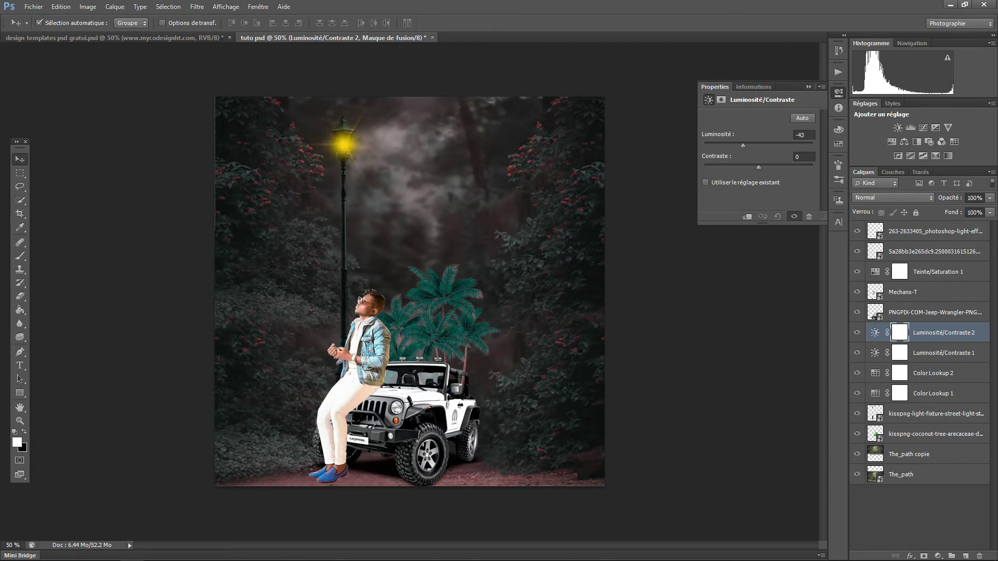
pyautogui.moveTo(740, 145)
pyautogui.mouseDown()
pyautogui.moveTo(778, 167)
pyautogui.moveTo(757, 167)
pyautogui.mouseUp()
pyautogui.click(809, 216)
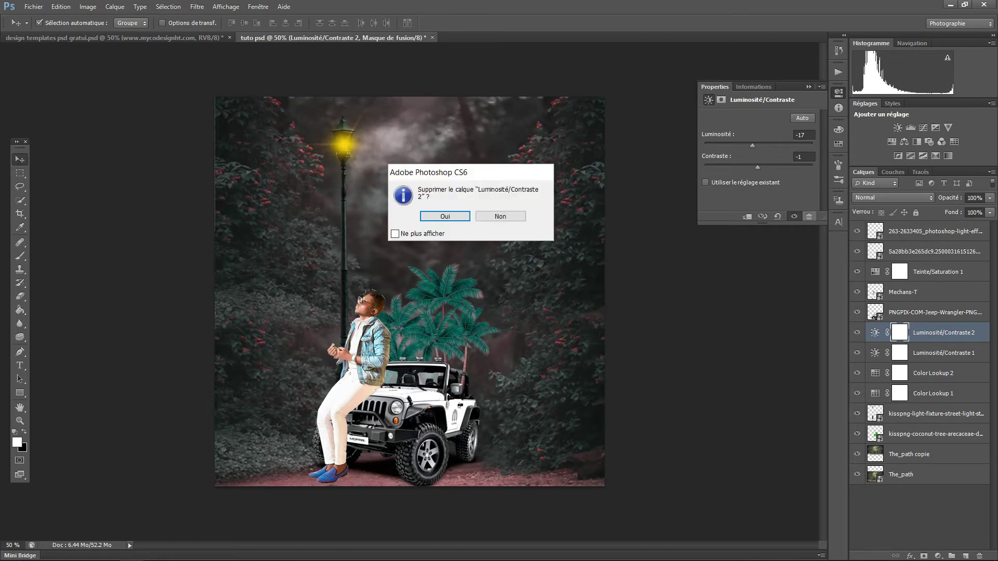
pyautogui.click(442, 276)
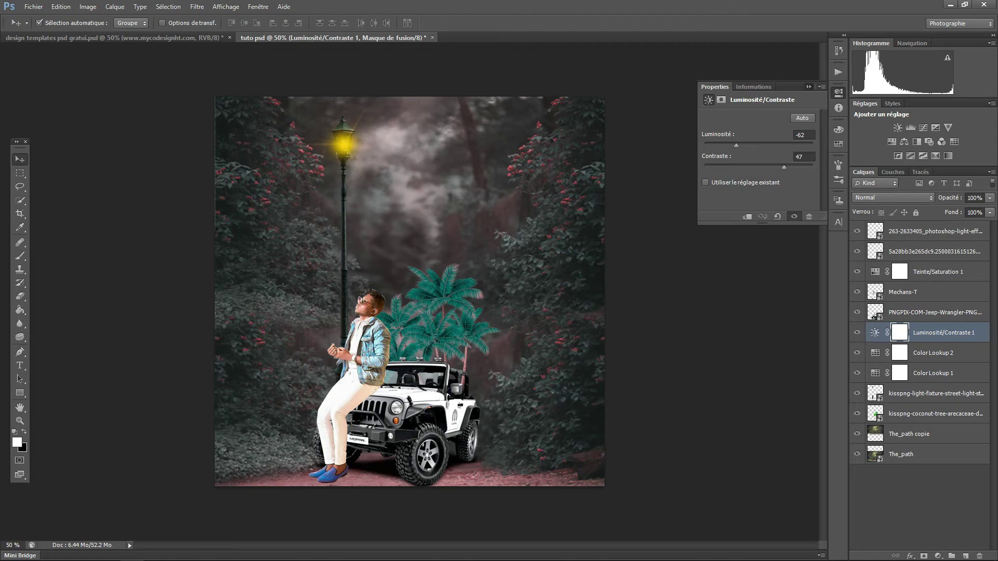
pyautogui.click(838, 92)
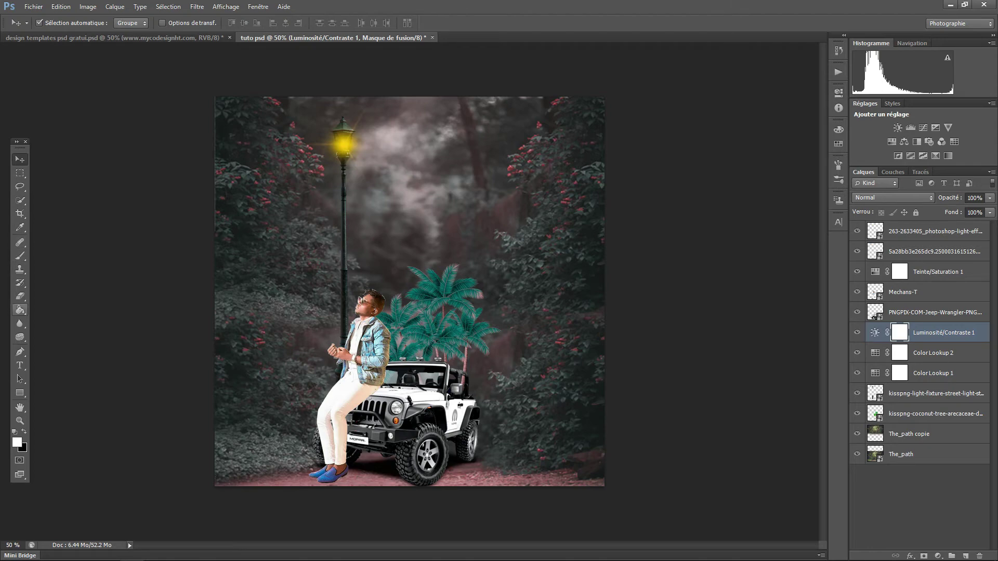
pyautogui.click(443, 150)
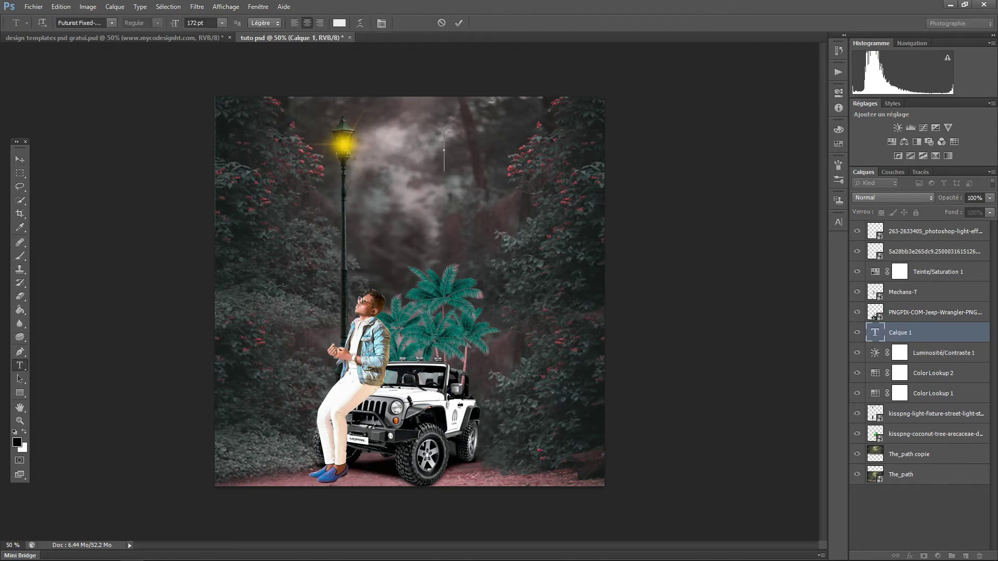
pyautogui.write('www')
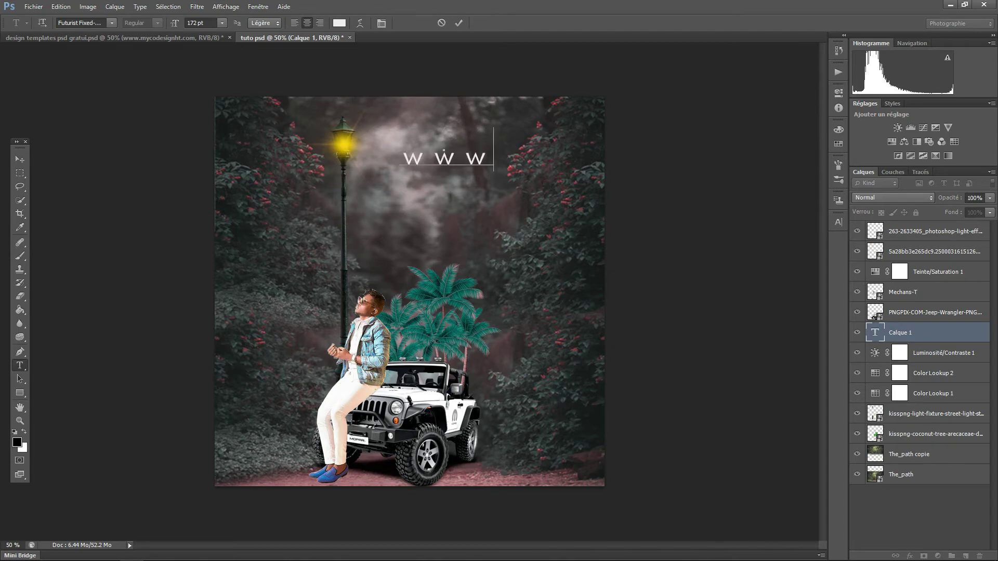
pyautogui.write('.mycodesig')
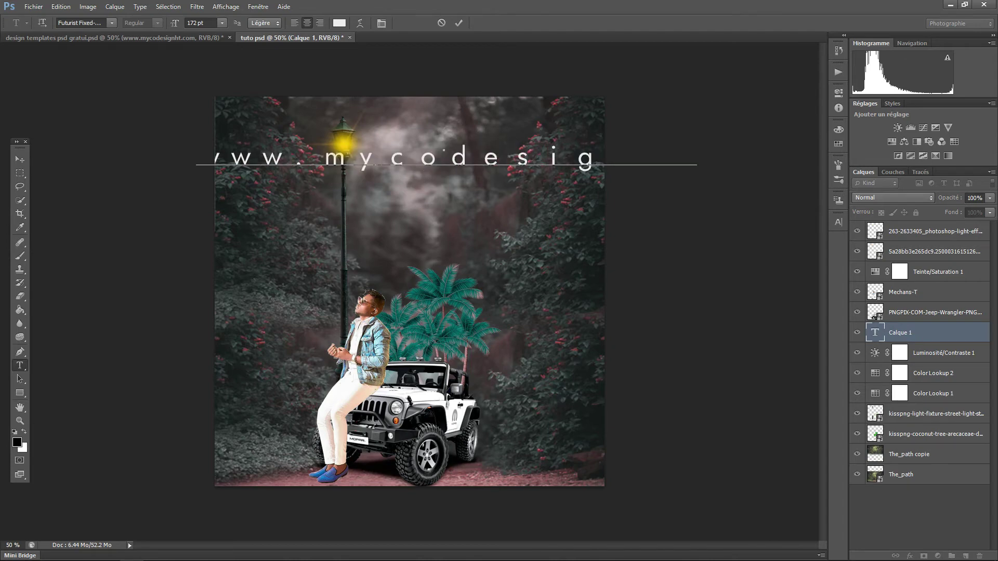
pyautogui.write('nh')
pyautogui.hotkey('ctrl', 'a')
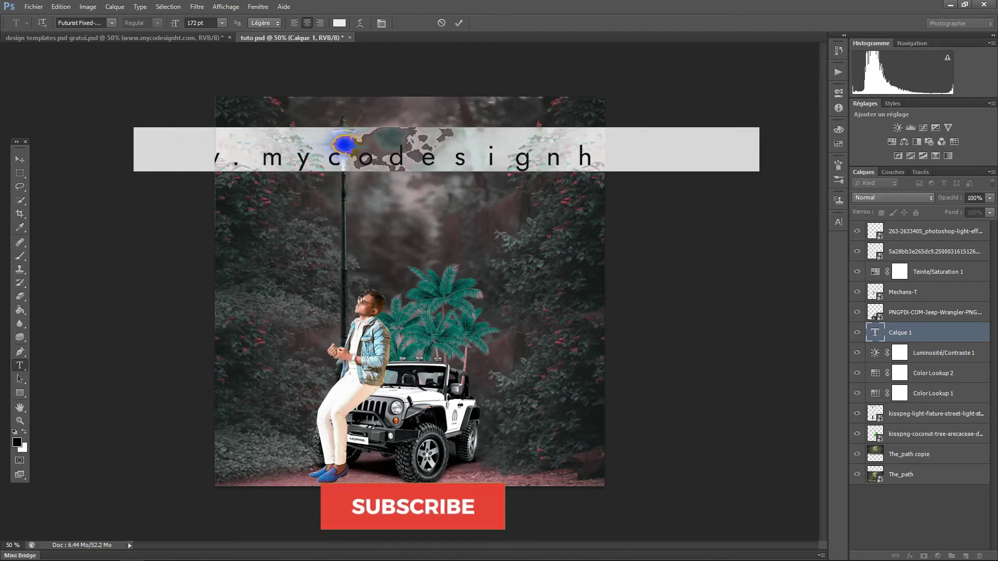
pyautogui.hotkey('ctrl', 'Return')
pyautogui.press('v')
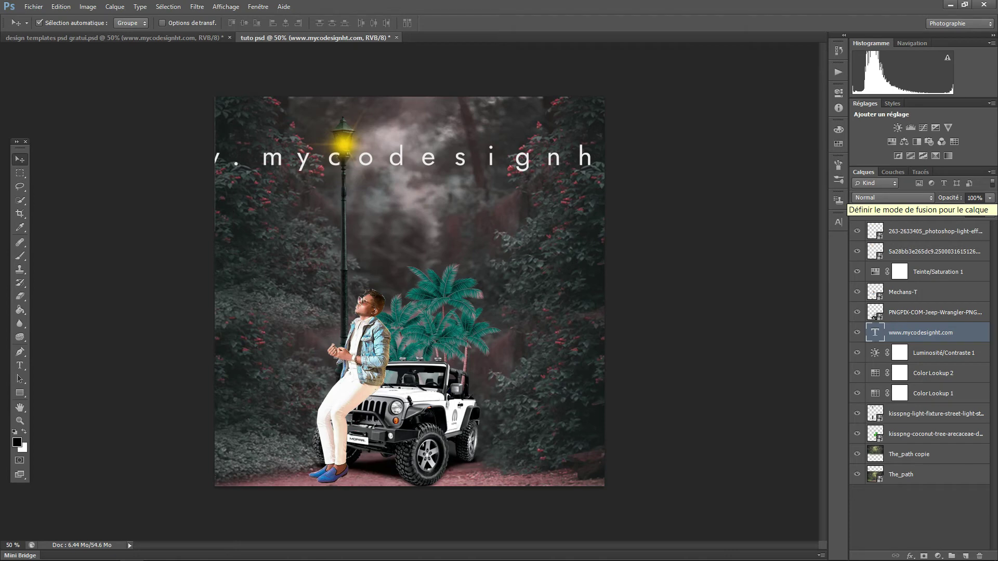
# - Try font sizes of 11, 36 and 60 pt for the website text in the Caractère panel
pyautogui.click(838, 222)
pyautogui.click(753, 244)
pyautogui.click(750, 323)
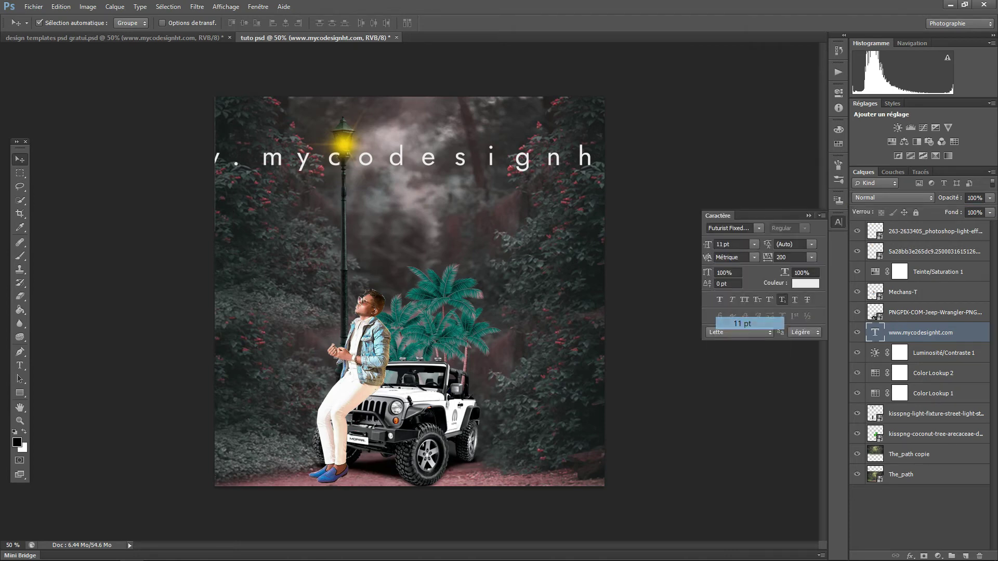
pyautogui.click(920, 515)
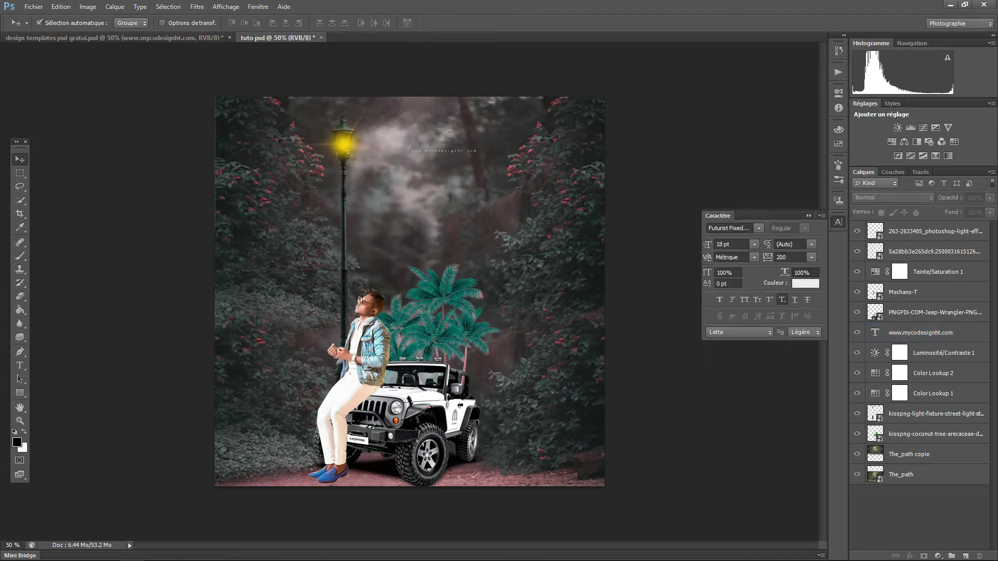
pyautogui.click(754, 244)
pyautogui.click(750, 387)
pyautogui.click(754, 245)
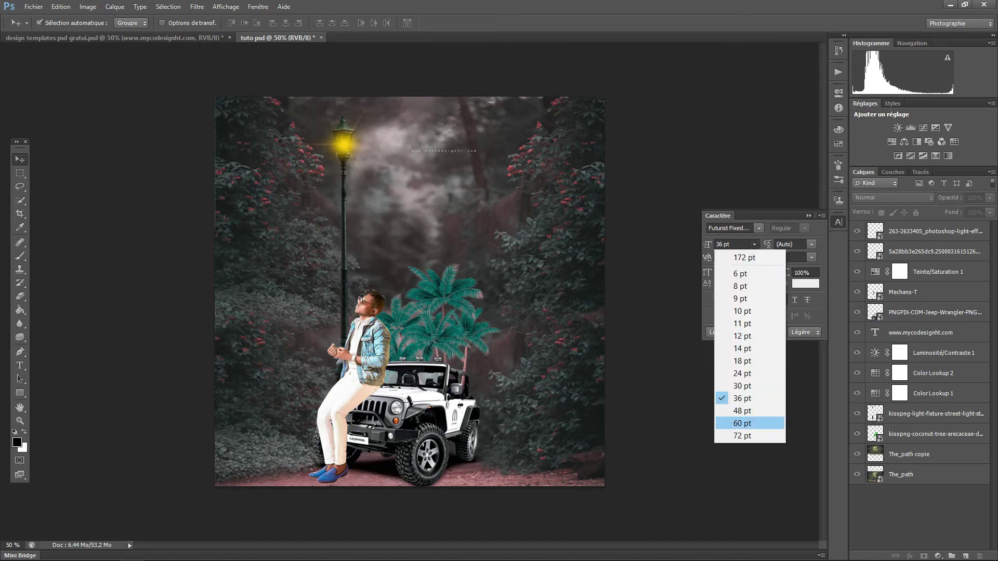
pyautogui.click(750, 424)
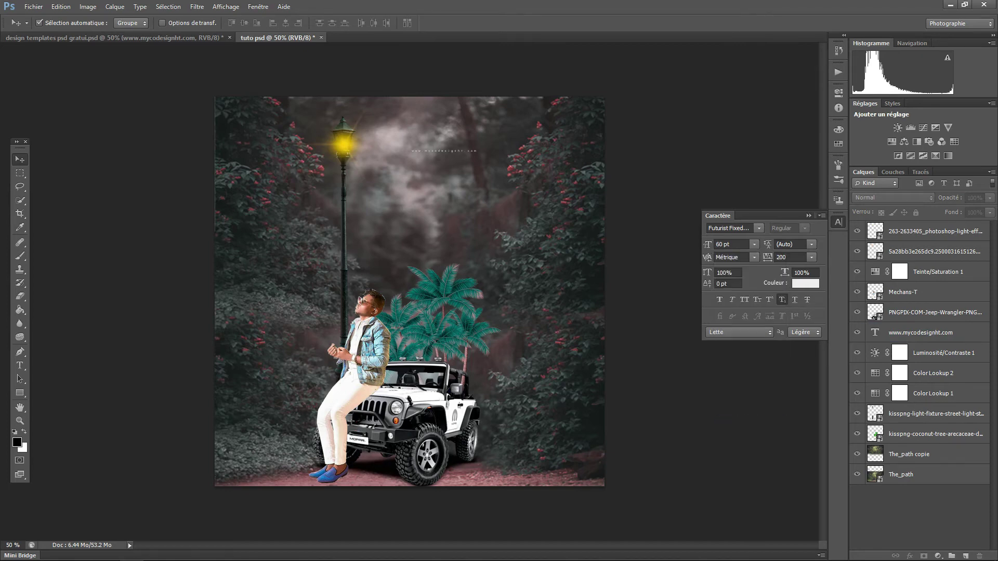
# - Reselect the website text layer, resize it, and move it up to the canvas's top edge
pyautogui.click(914, 454)
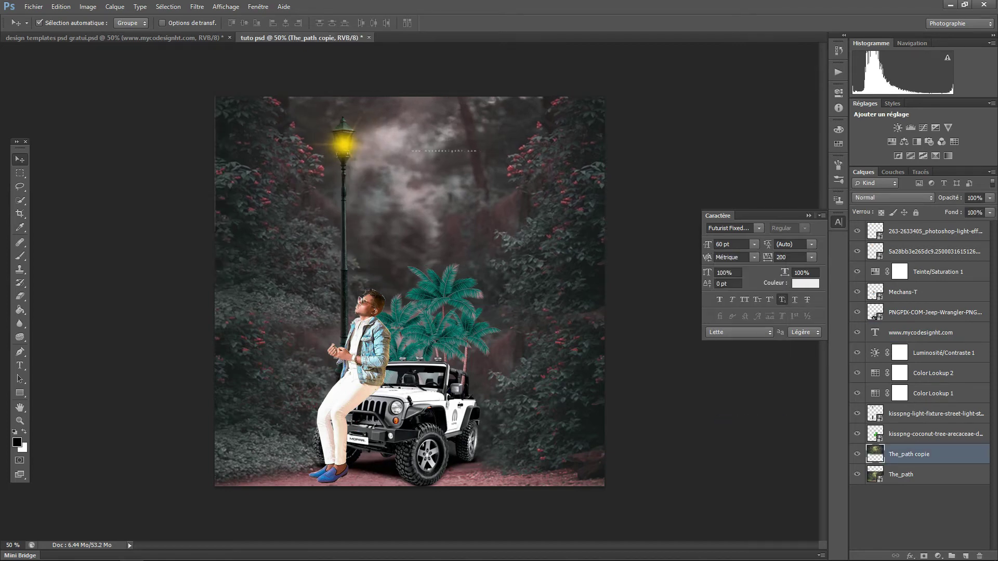
pyautogui.click(920, 333)
pyautogui.click(753, 244)
pyautogui.click(746, 395)
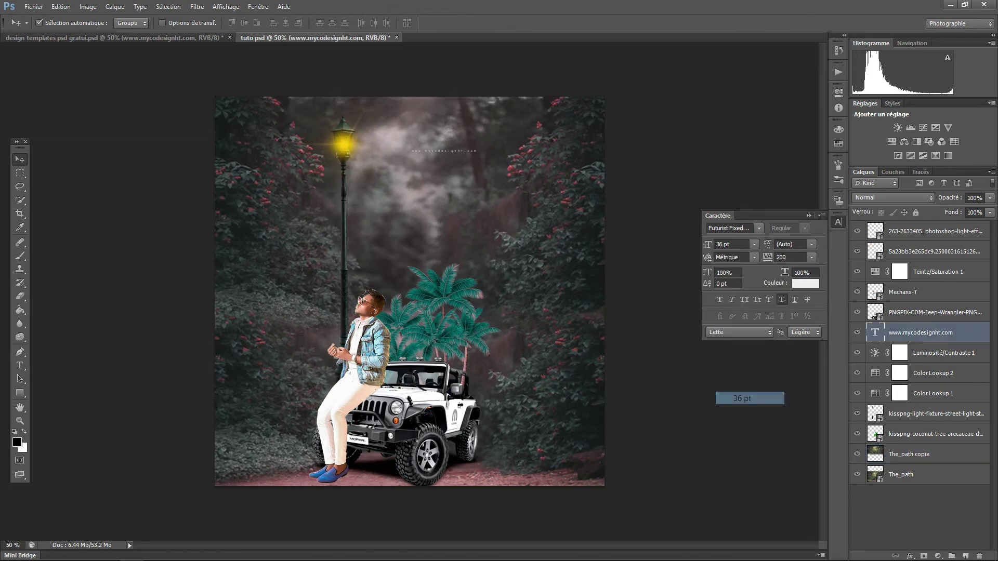
pyautogui.click(753, 244)
pyautogui.click(728, 434)
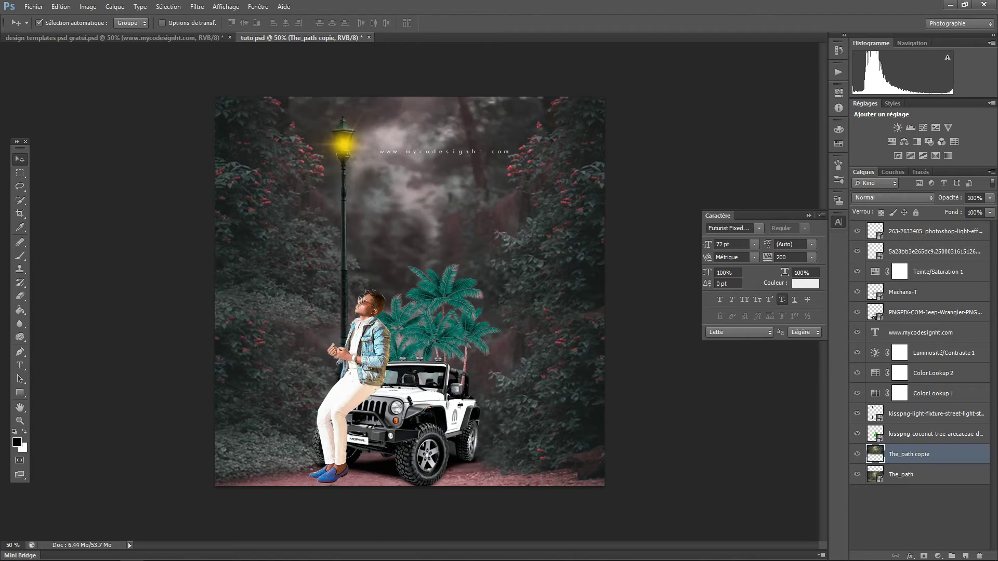
pyautogui.click(920, 332)
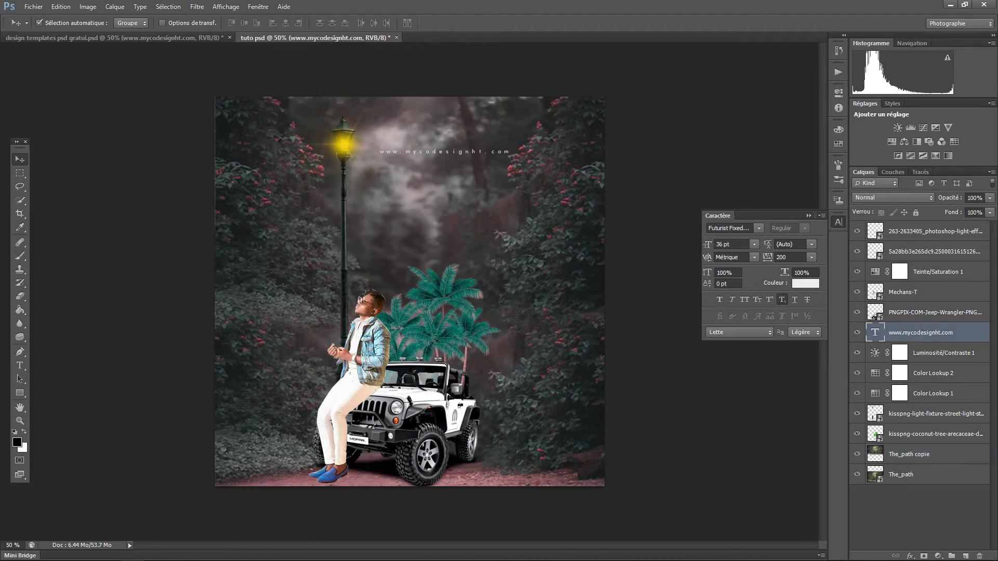
pyautogui.moveTo(478, 130); pyautogui.dragTo(457, 92)
# - Select the Mechans-T layer and add a new empty layer, Calque 1
pyautogui.click(930, 252)
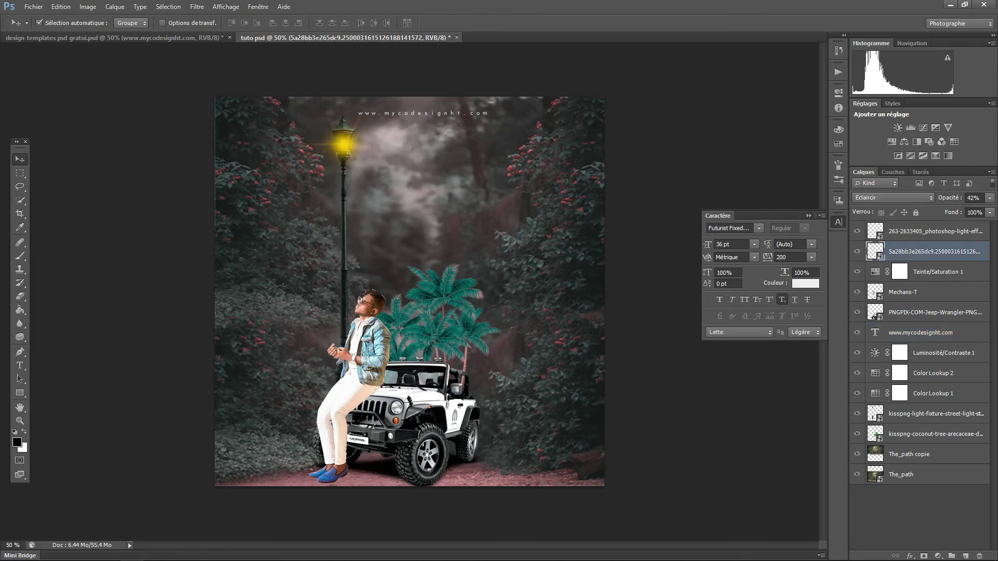
pyautogui.click(930, 272)
pyautogui.click(930, 292)
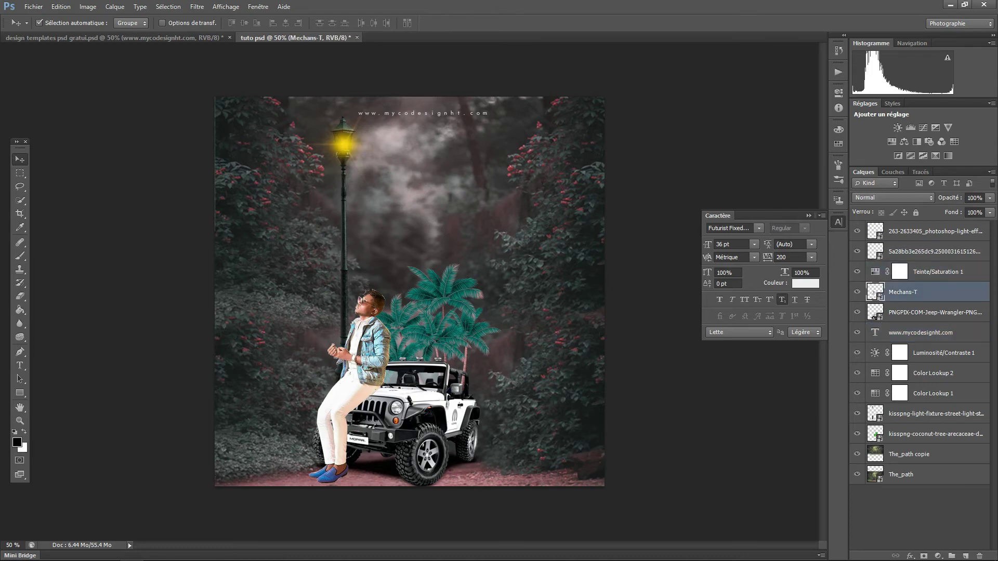
pyautogui.click(920, 520)
pyautogui.click(965, 556)
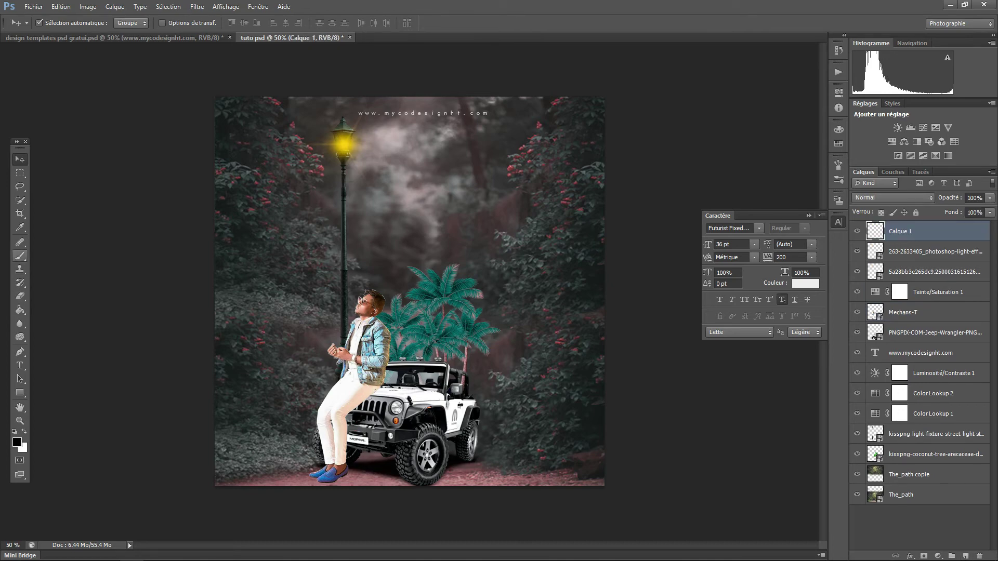
# - Brush a dark shadow down the man's thigh and shin to the shoe, undoing one stray dab
pyautogui.click(20, 255)
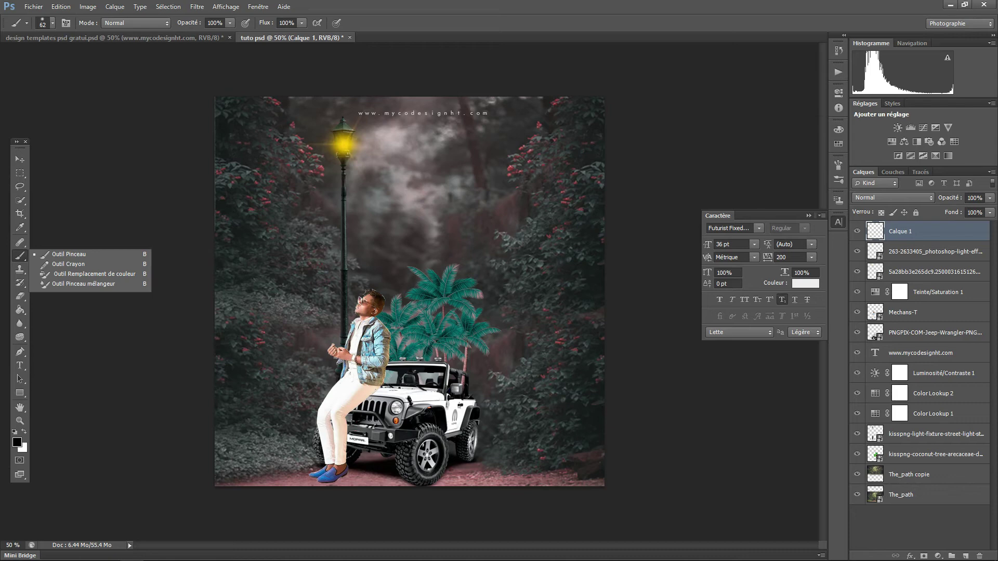
pyautogui.moveTo(382, 375); pyautogui.dragTo(344, 415)
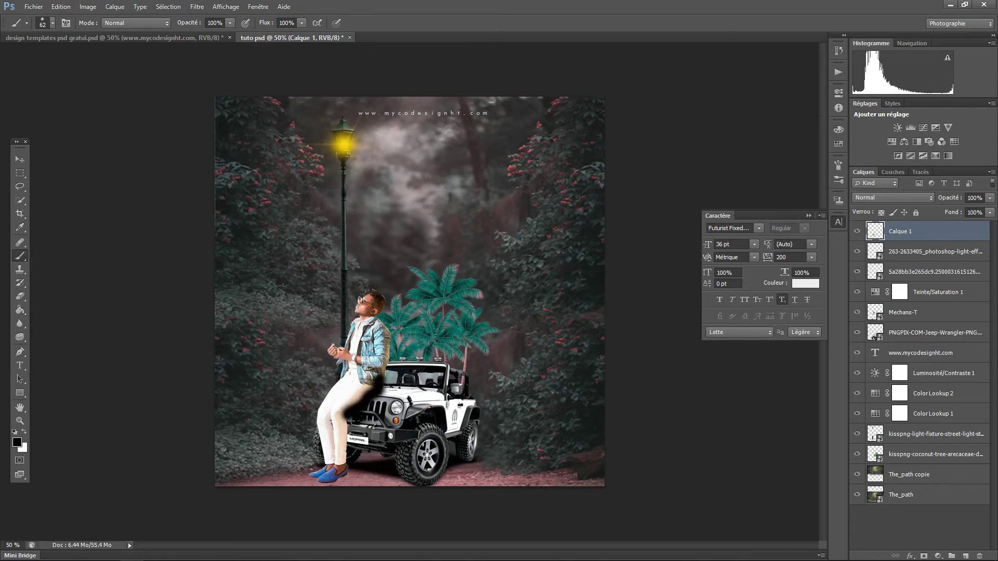
pyautogui.click(342, 427)
pyautogui.hotkey('ctrl', 'z')
pyautogui.moveTo(344, 425); pyautogui.dragTo(325, 481)
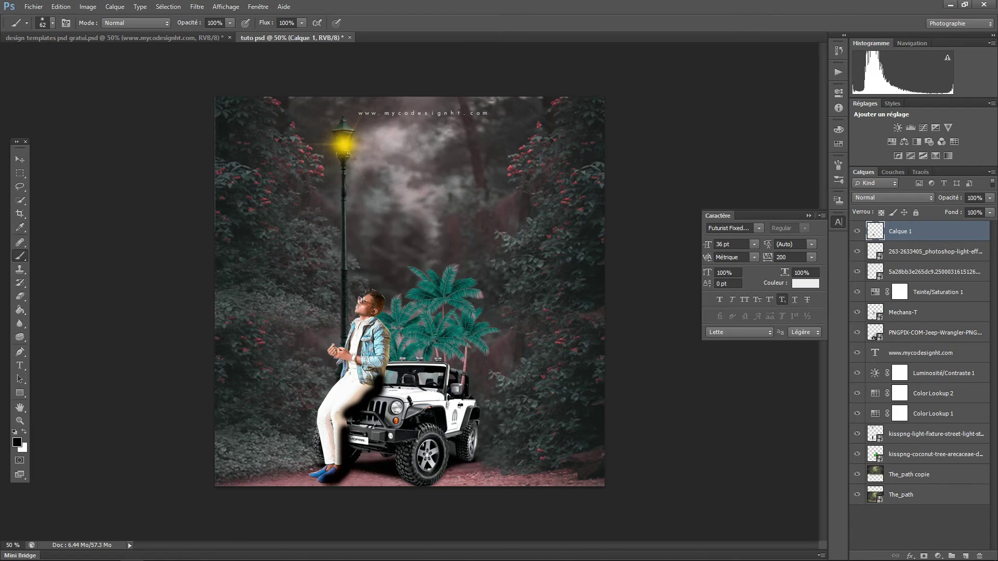
pyautogui.click(322, 478)
# - Place the shadow layer just above the Jeep layer at about 73% opacity
pyautogui.click(990, 197)
pyautogui.moveTo(951, 210); pyautogui.dragTo(915, 362)
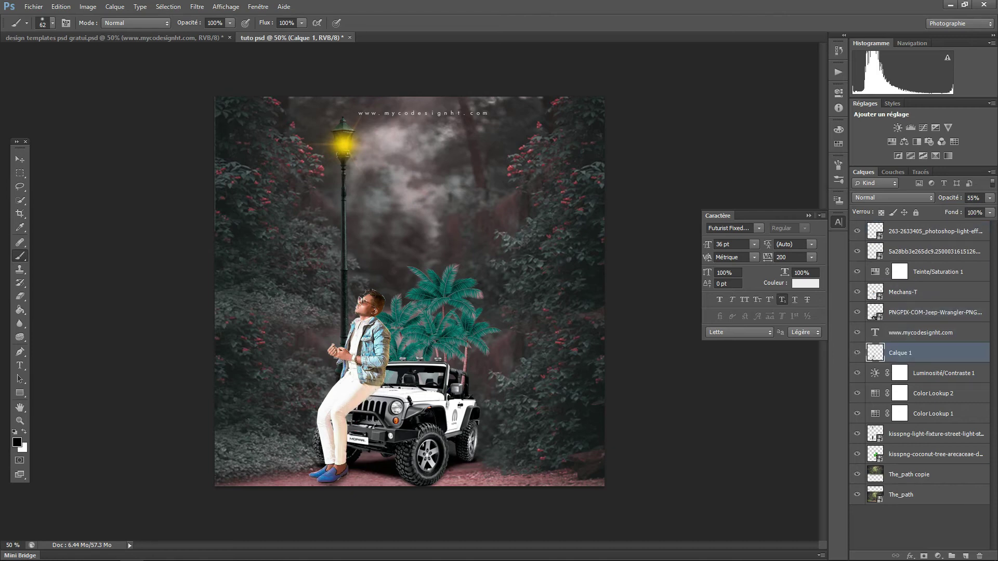
pyautogui.click(989, 198)
pyautogui.moveTo(967, 211); pyautogui.dragTo(986, 211)
pyautogui.moveTo(915, 352); pyautogui.dragTo(914, 312)
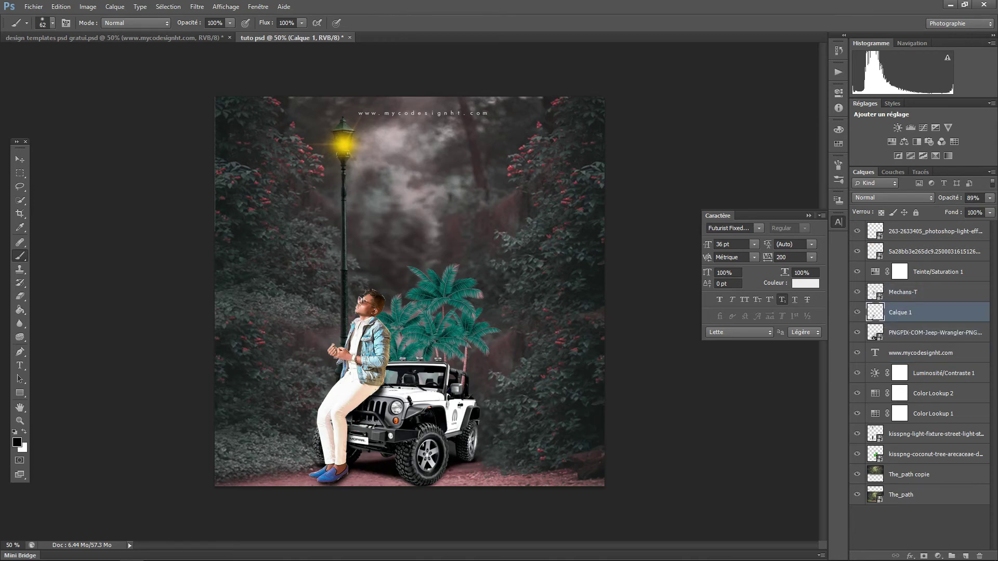
pyautogui.click(989, 197)
pyautogui.moveTo(986, 210); pyautogui.dragTo(978, 210)
# - Make Mechans-T the active layer and zoom in to 100% on the man
pyautogui.hotkey('alt', ']')
pyautogui.hotkey('ctrl', '+')
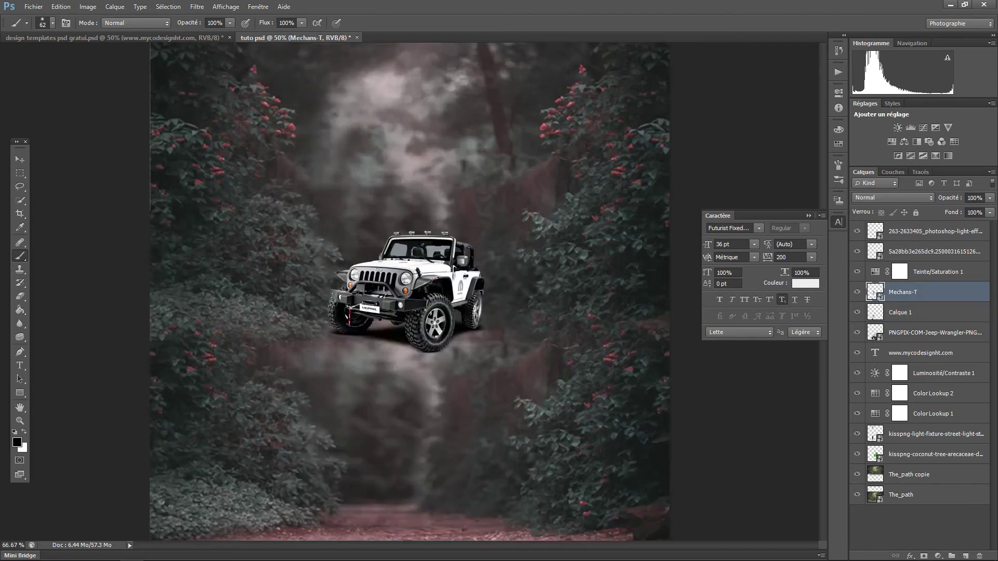
pyautogui.hotkey('ctrl', '+')
pyautogui.scroll(-5, 411, 291)
pyautogui.scroll(-1, 410, 290)
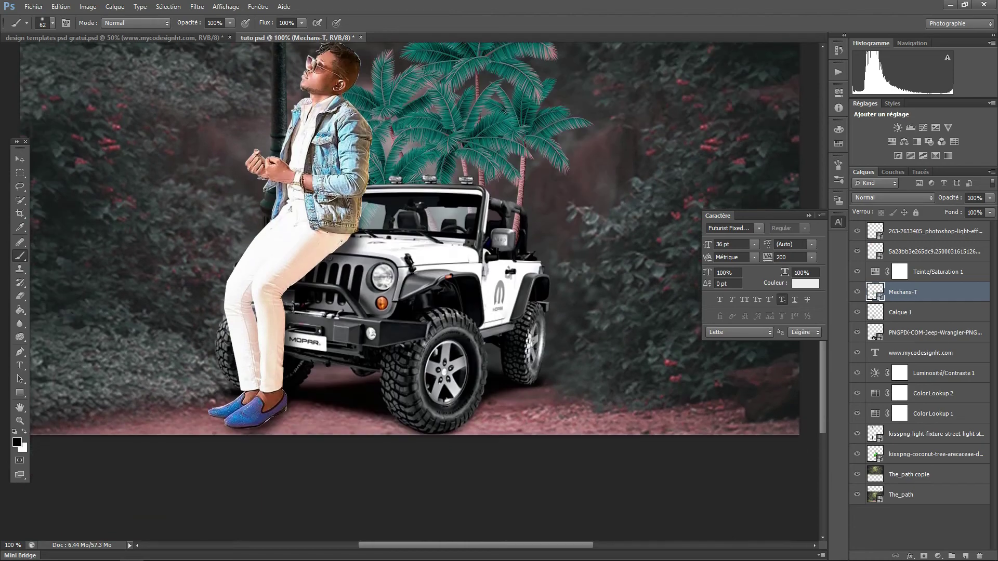
# - Erase stray edges around the man with a size-27 eraser, then zoom out to 50%
pyautogui.click(20, 296)
pyautogui.click(250, 409)
pyautogui.press('Return')
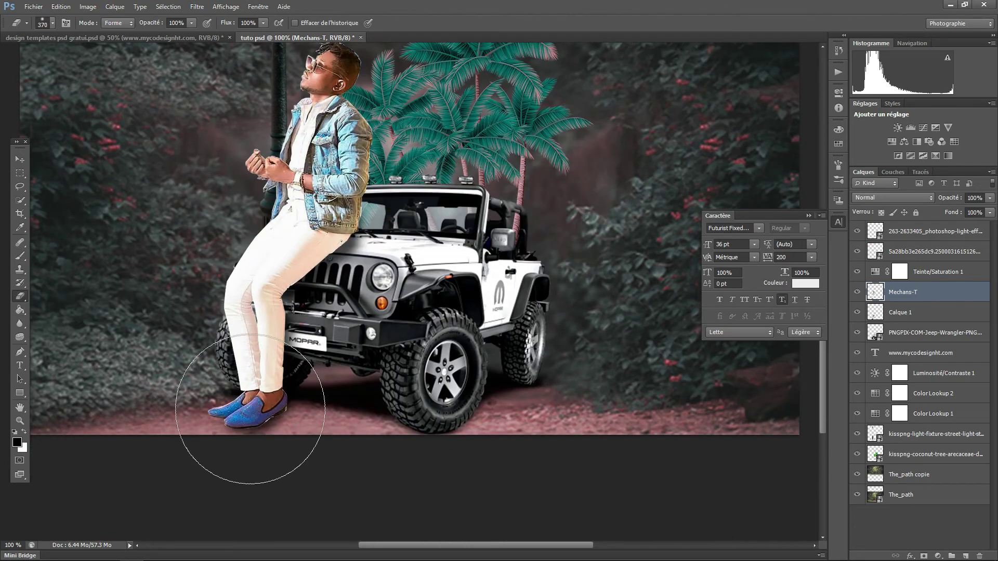
pyautogui.rightClick(253, 405)
pyautogui.write('27')
pyautogui.press('Return')
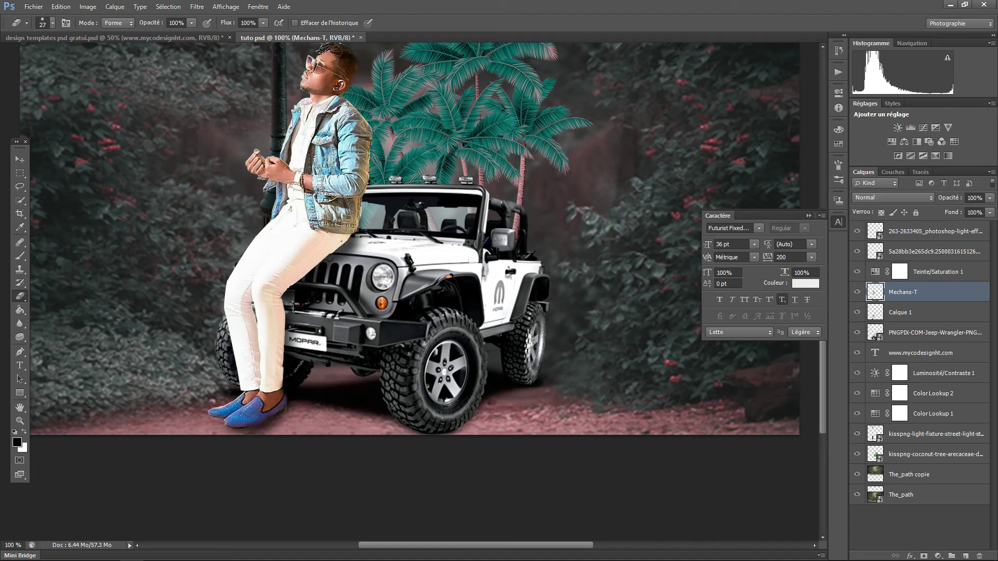
pyautogui.click(838, 51)
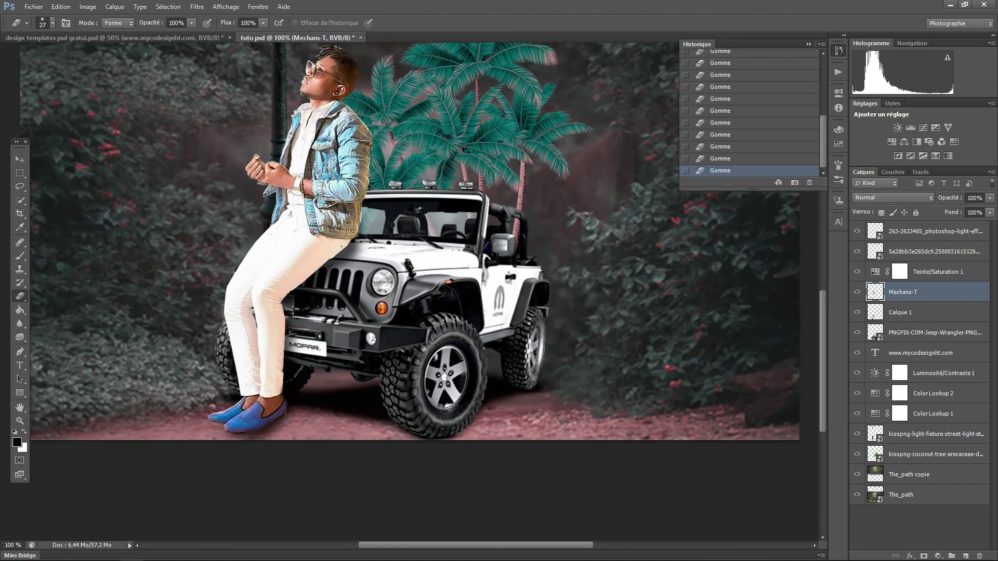
pyautogui.scroll(3, 409, 291)
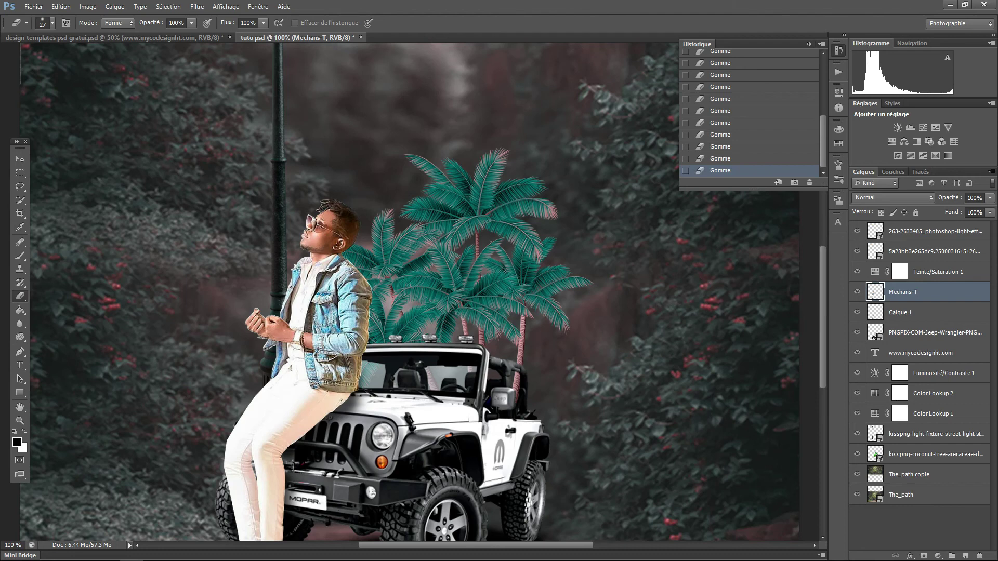
pyautogui.hotkey('ctrl', '-')
pyautogui.hotkey('ctrl', '-')
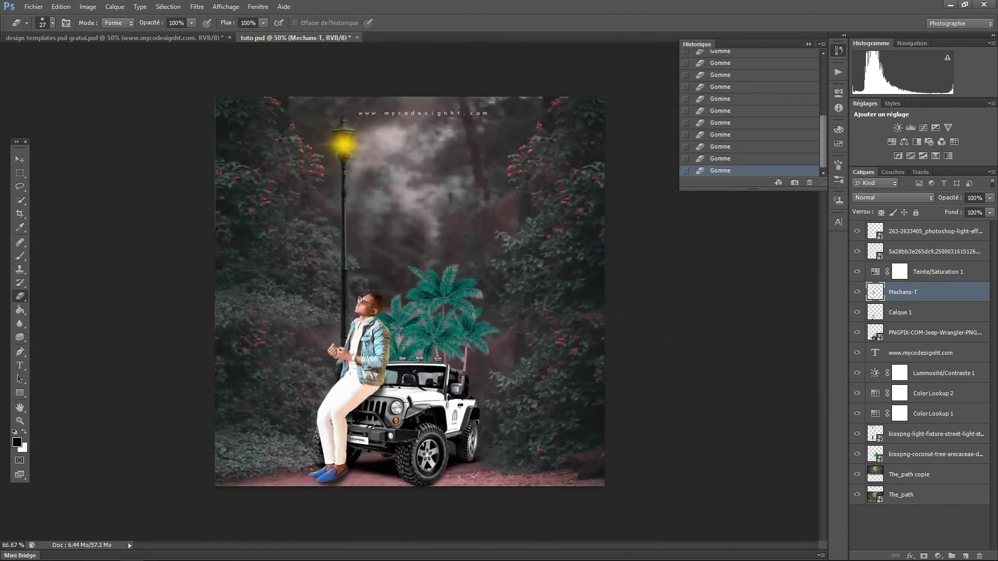
pyautogui.hotkey('ctrl', '+')
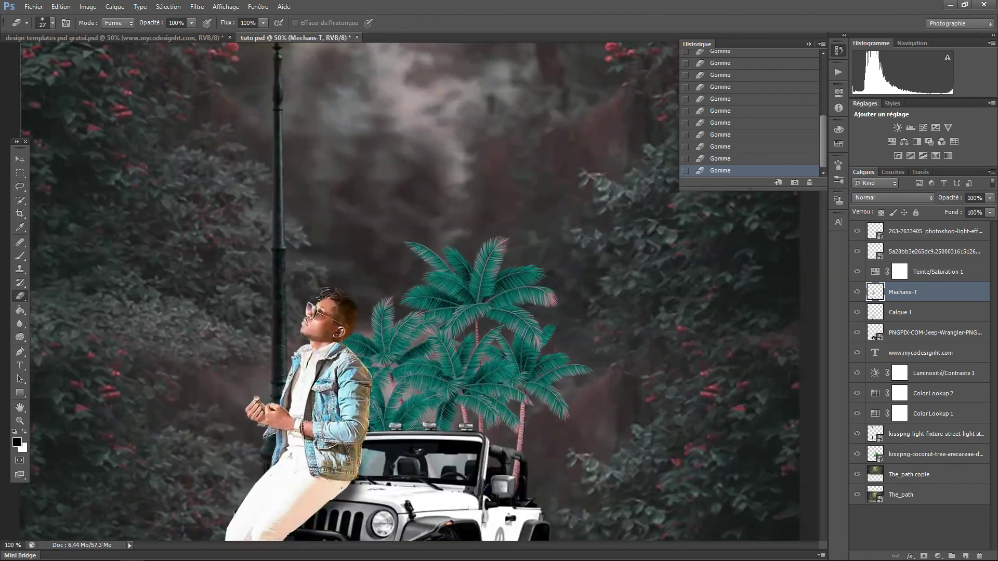
pyautogui.hotkey('ctrl', '-')
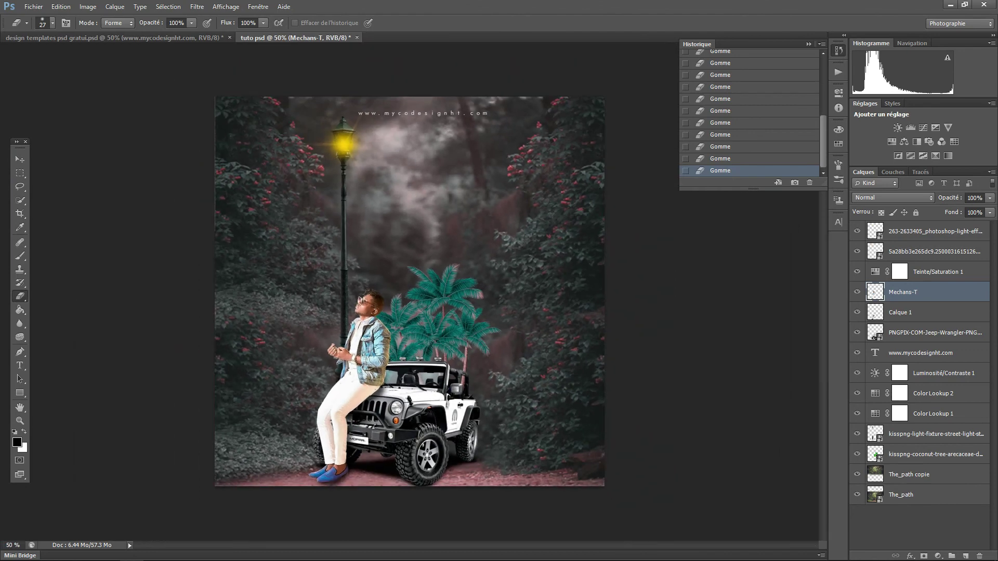
pyautogui.click(33, 6)
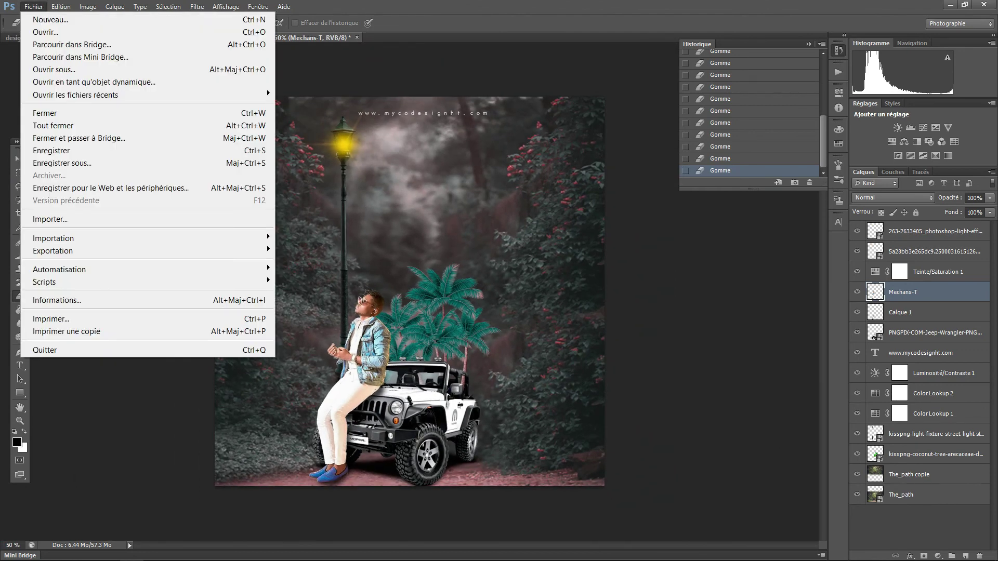
pyautogui.press('Escape')
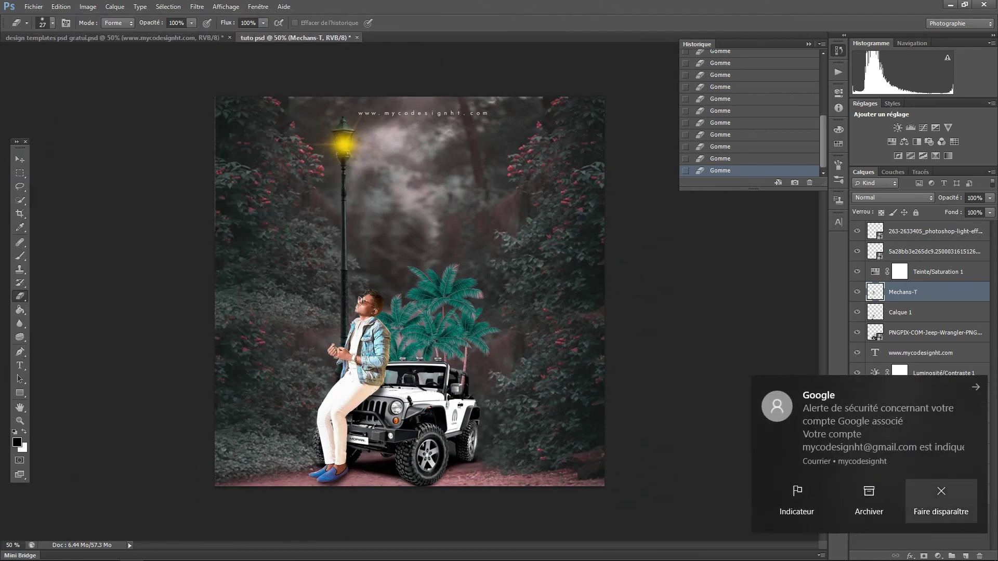
pyautogui.click(938, 555)
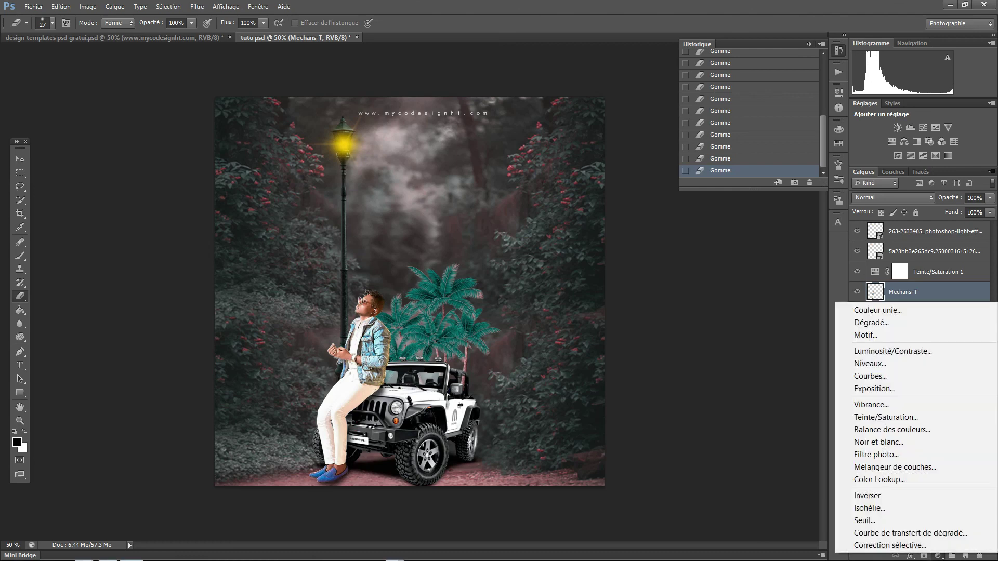
pyautogui.press('Escape')
pyautogui.click(938, 556)
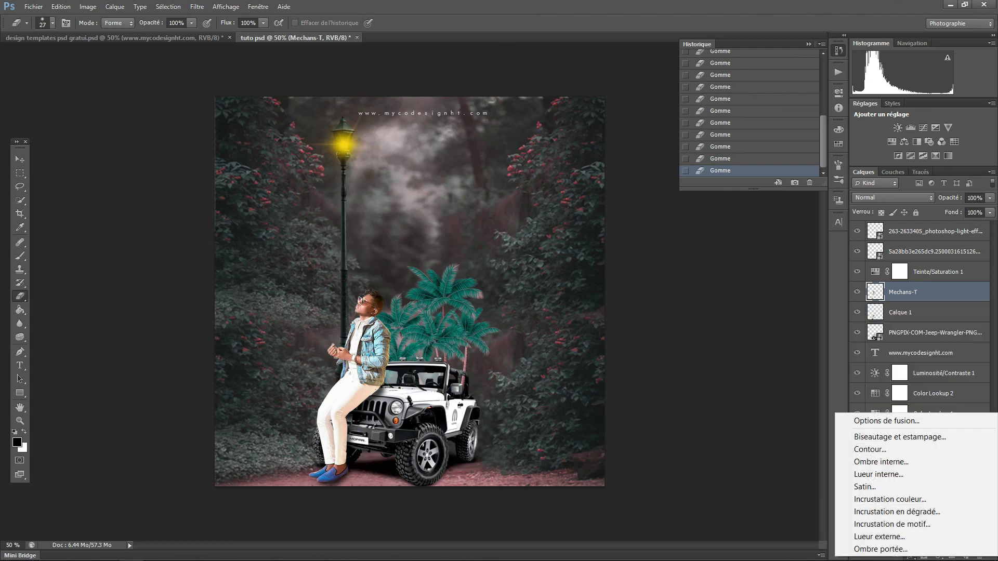
pyautogui.press('Escape')
pyautogui.click(937, 556)
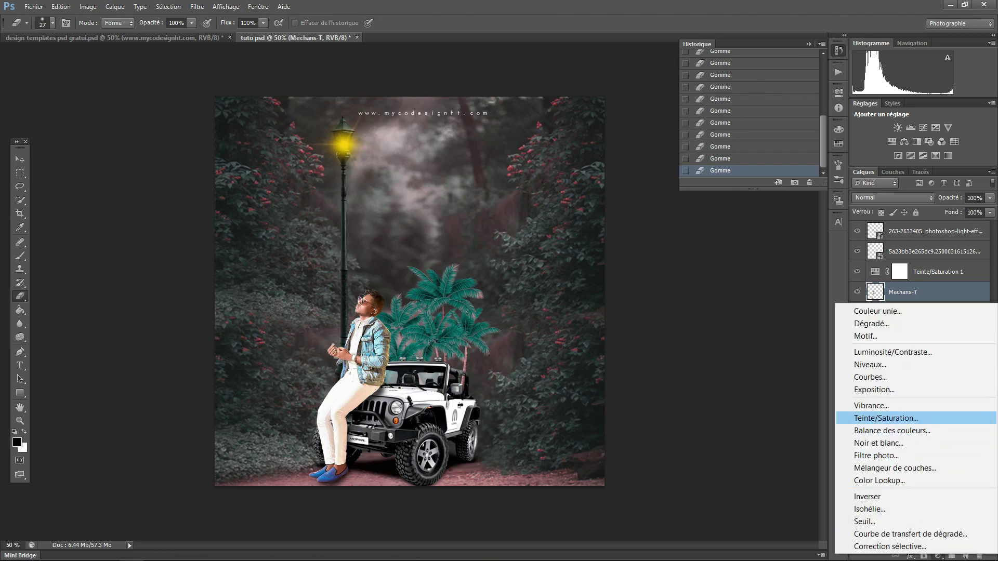
pyautogui.click(894, 468)
pyautogui.moveTo(781, 175); pyautogui.dragTo(785, 175)
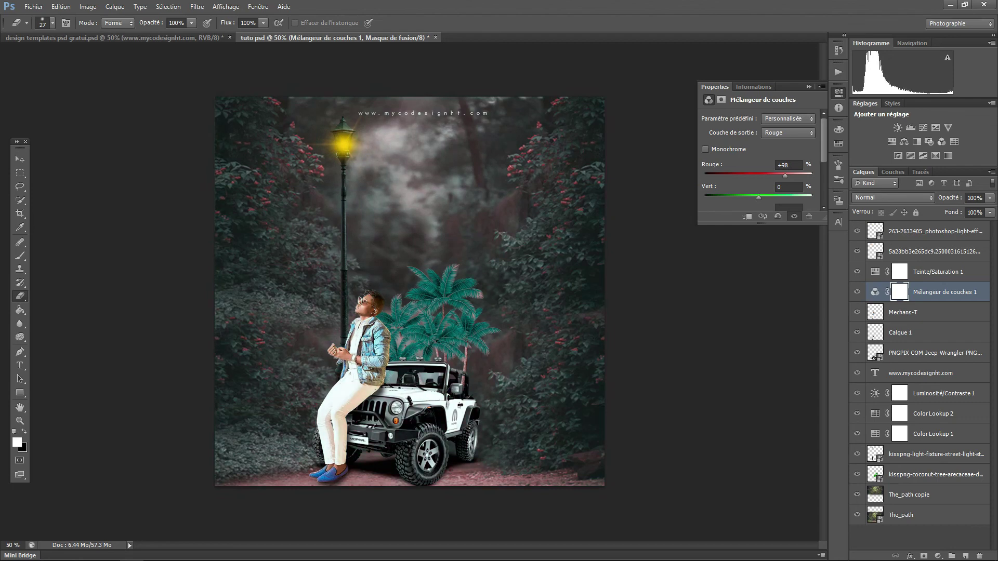
pyautogui.write('-15')
pyautogui.press('Return')
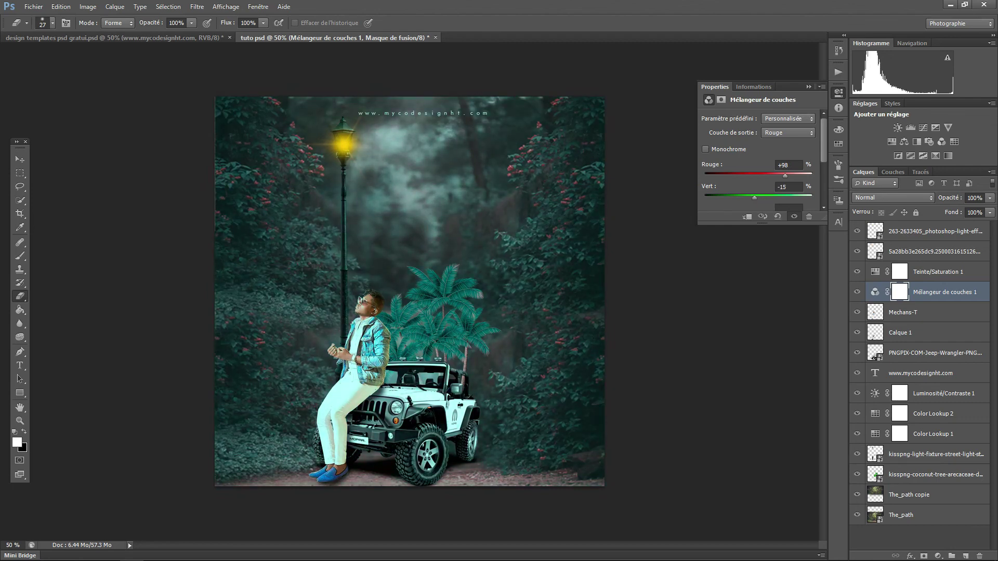
pyautogui.press('Delete')
pyautogui.press('Return')
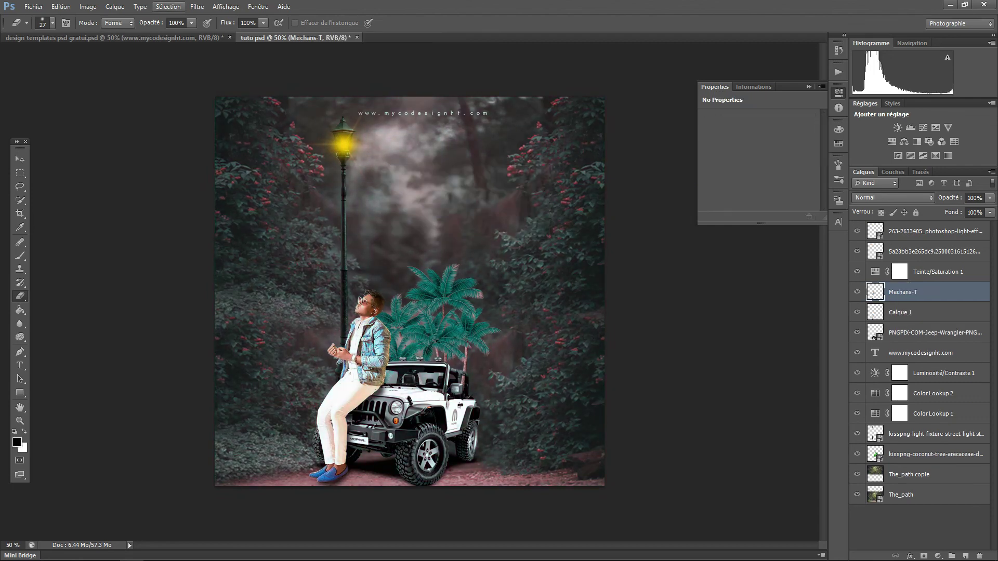
# - Save the composite as tuto psd.png in PNG format through Enregistrer sous
pyautogui.hotkey('alt', 'f')
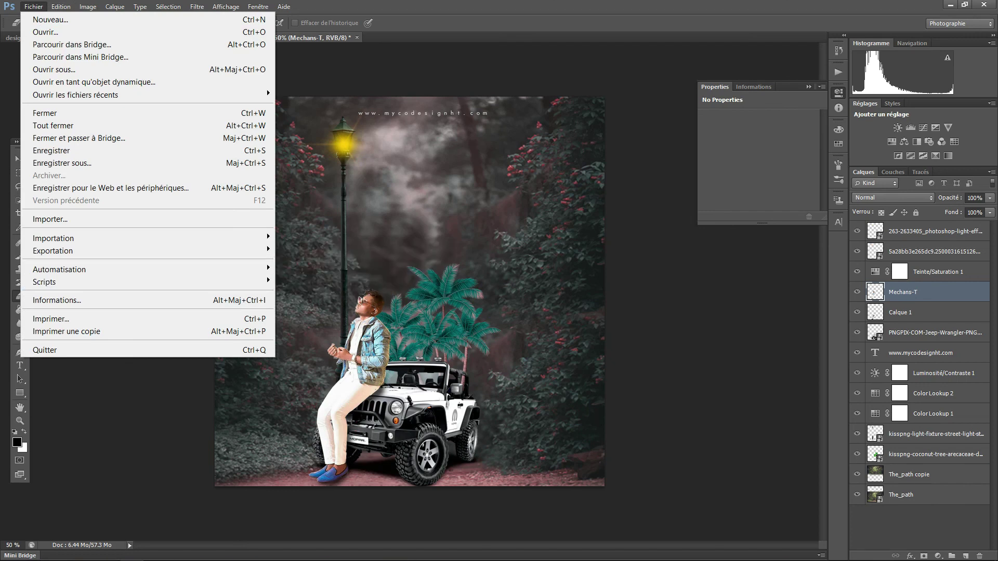
pyautogui.press('Return')
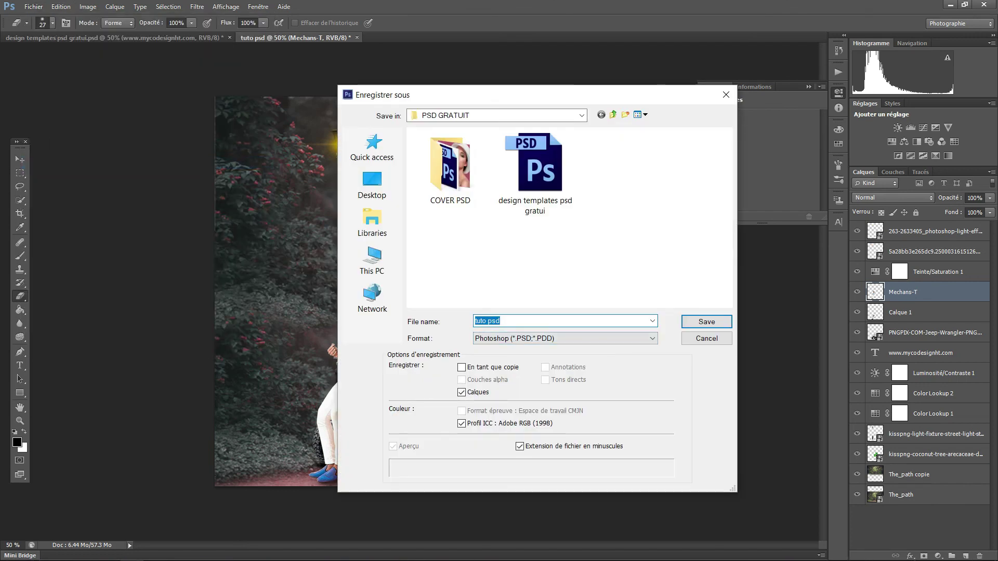
pyautogui.click(565, 338)
pyautogui.click(565, 483)
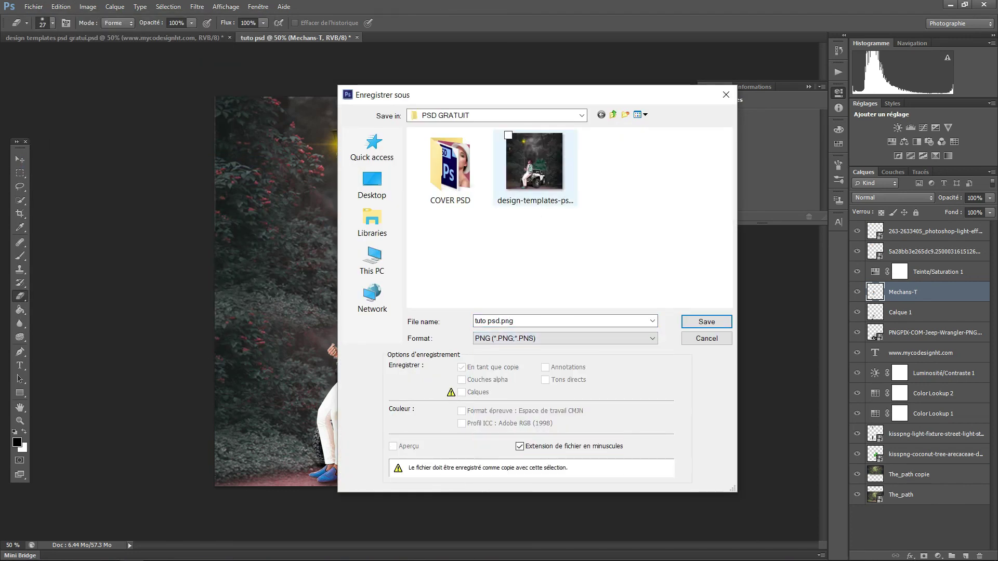
pyautogui.click(706, 321)
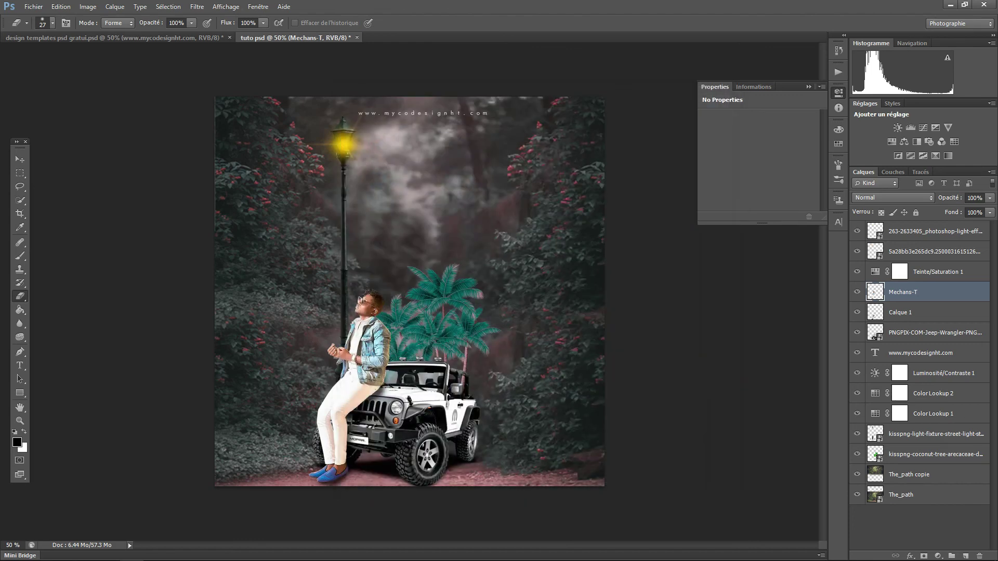